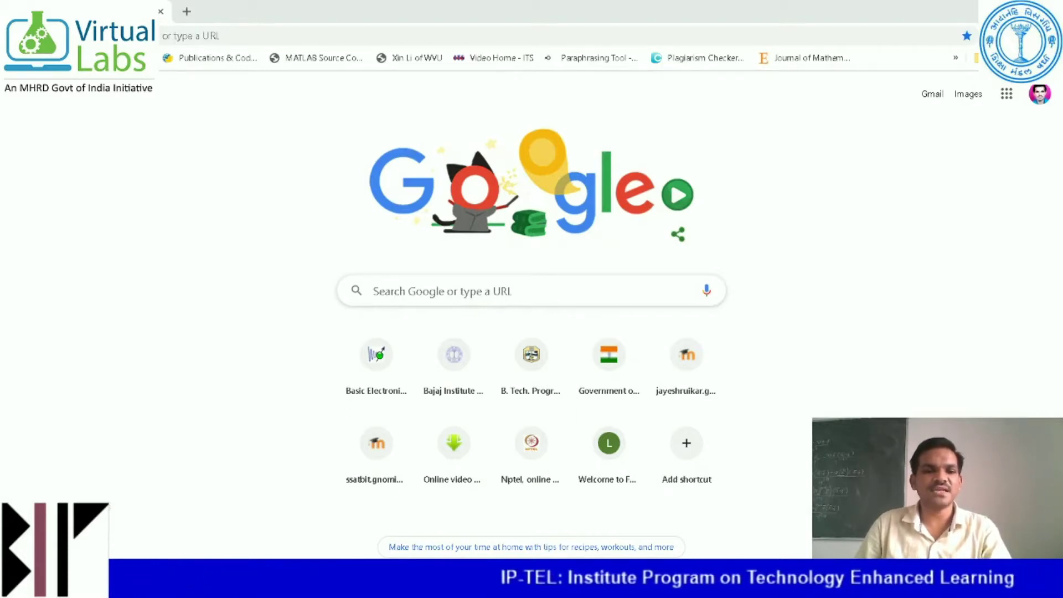
Go to the vlab.co.in site and open its Electronics & Communications labs list
key(ctrl+l)
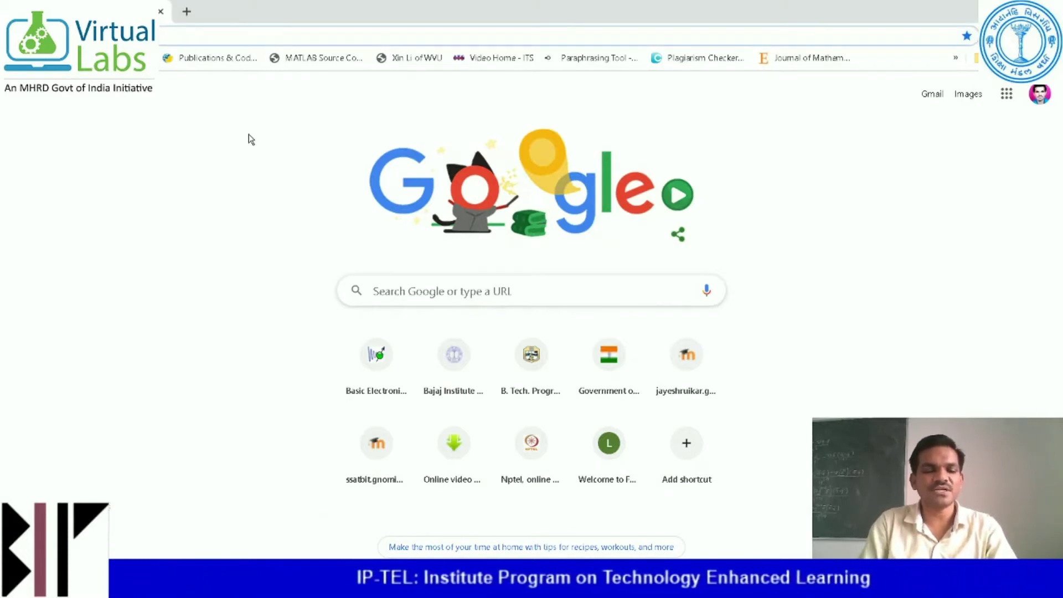
text(vlab)
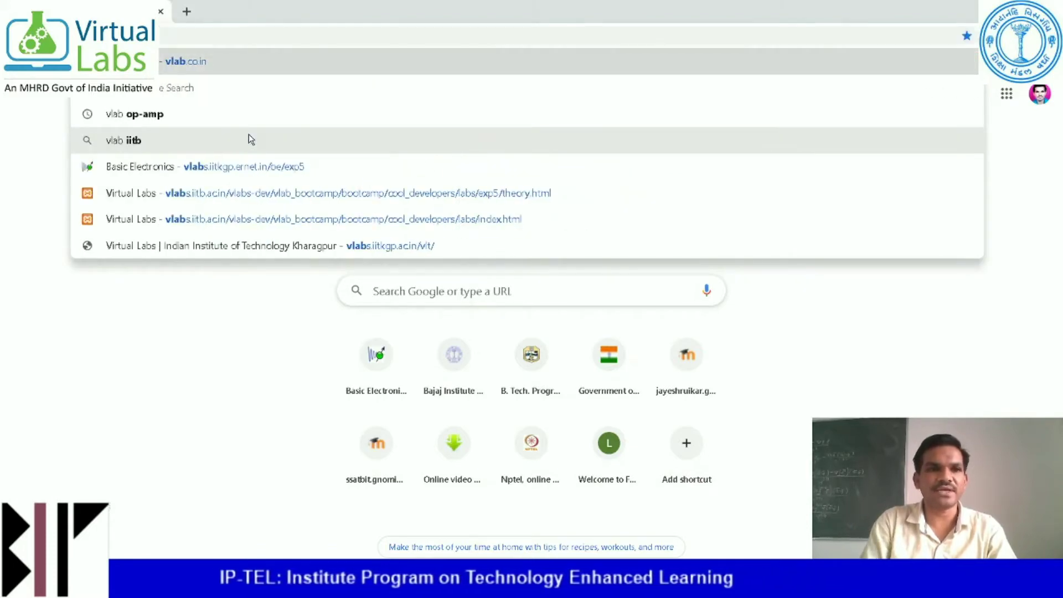
key(Return)
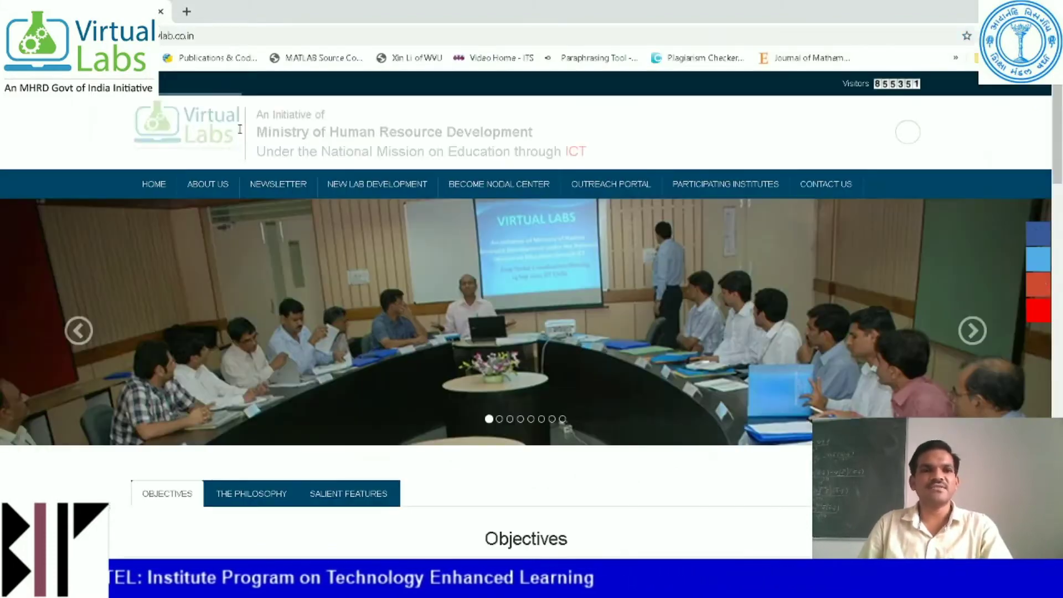
scroll(222, 180, down, 10)
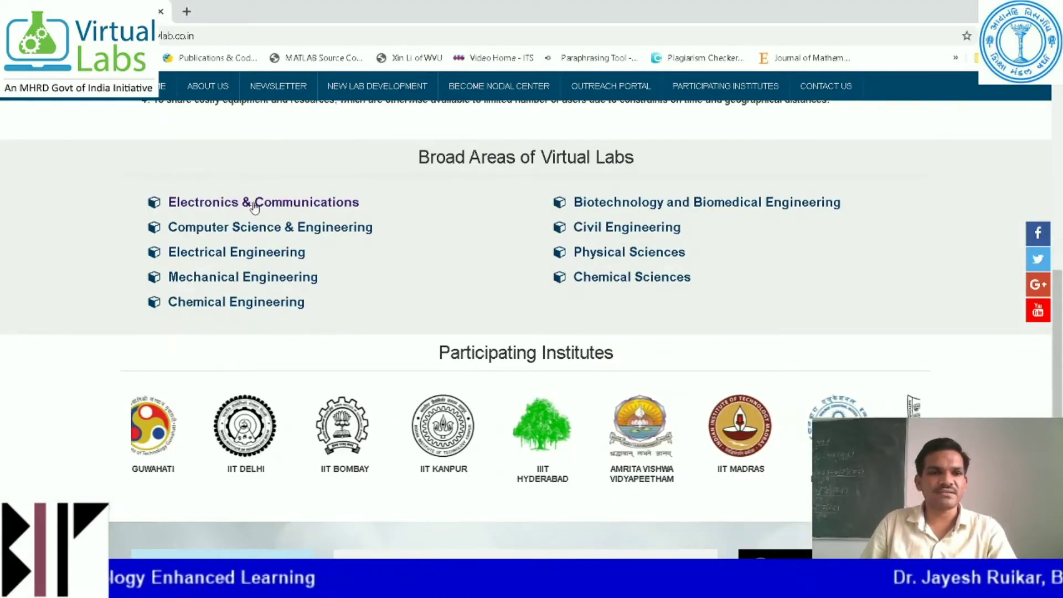
click(249, 203)
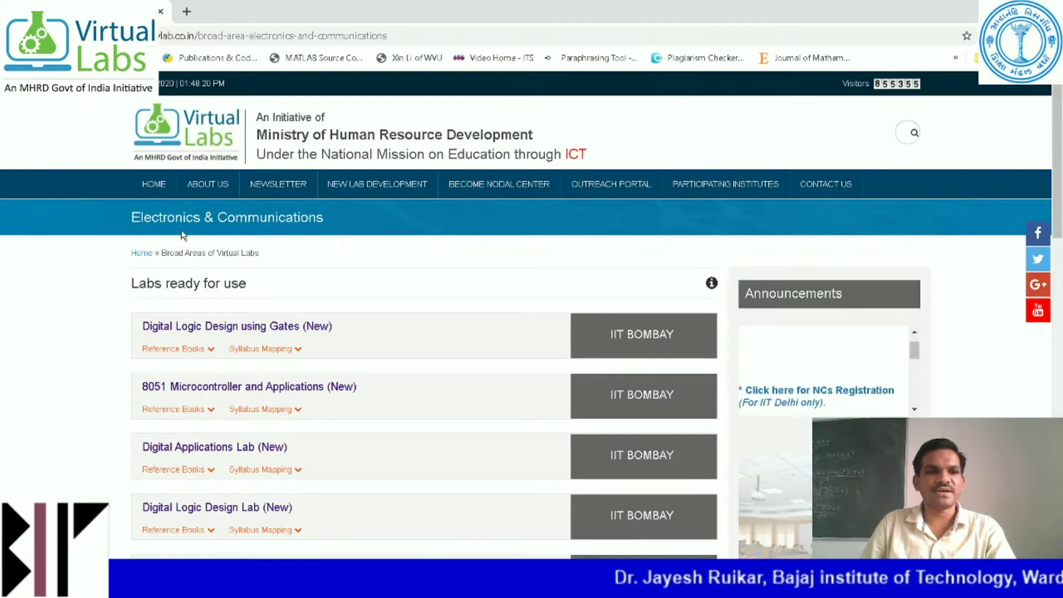
Open the Digital Electronic Circuits Lab from the Electronics & Communications list
scroll(257, 234, down, 10)
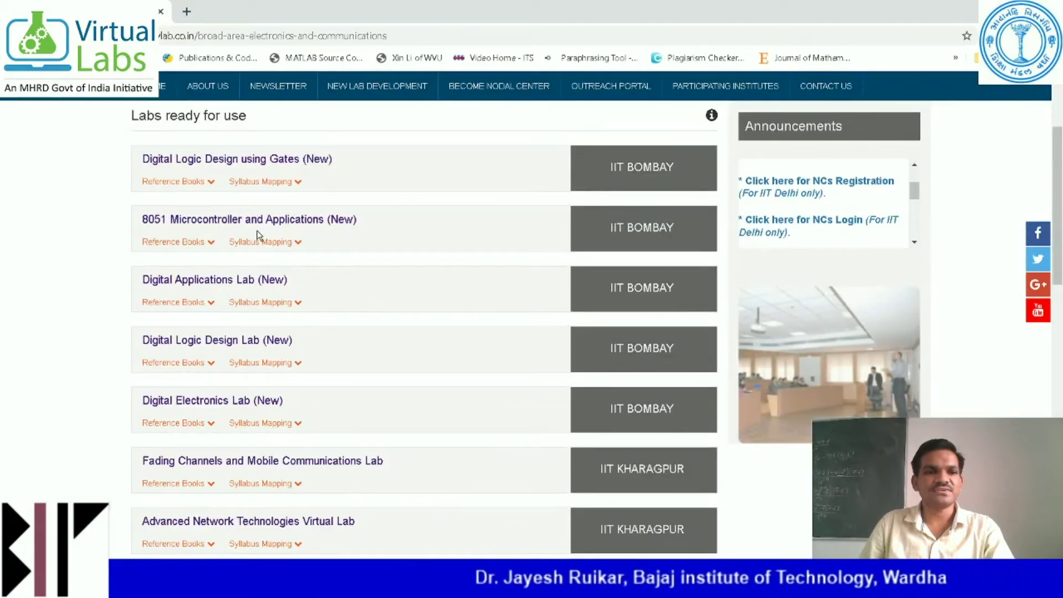
scroll(258, 235, down, 1)
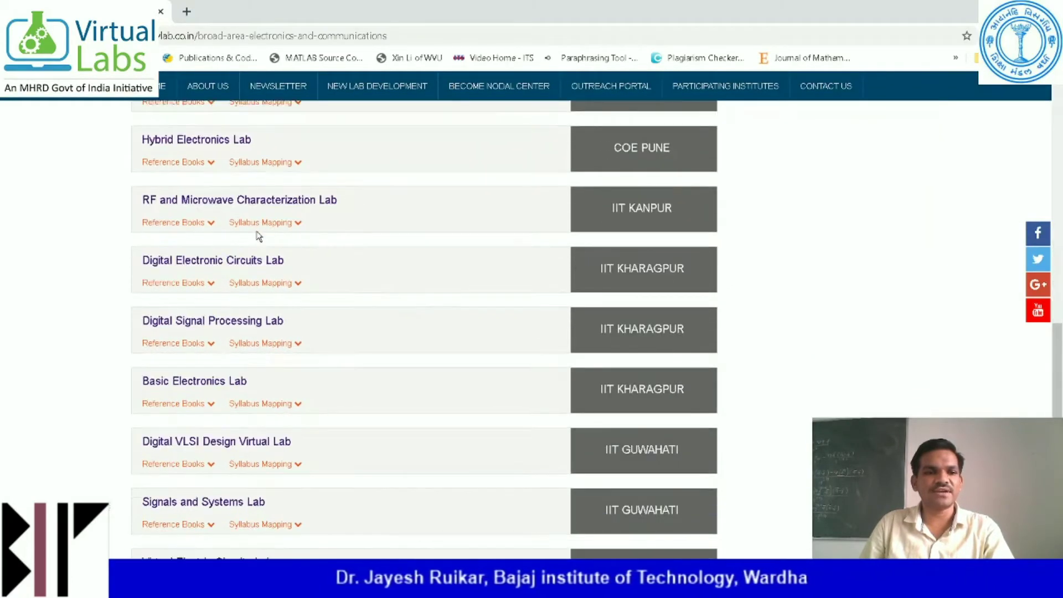
click(201, 261)
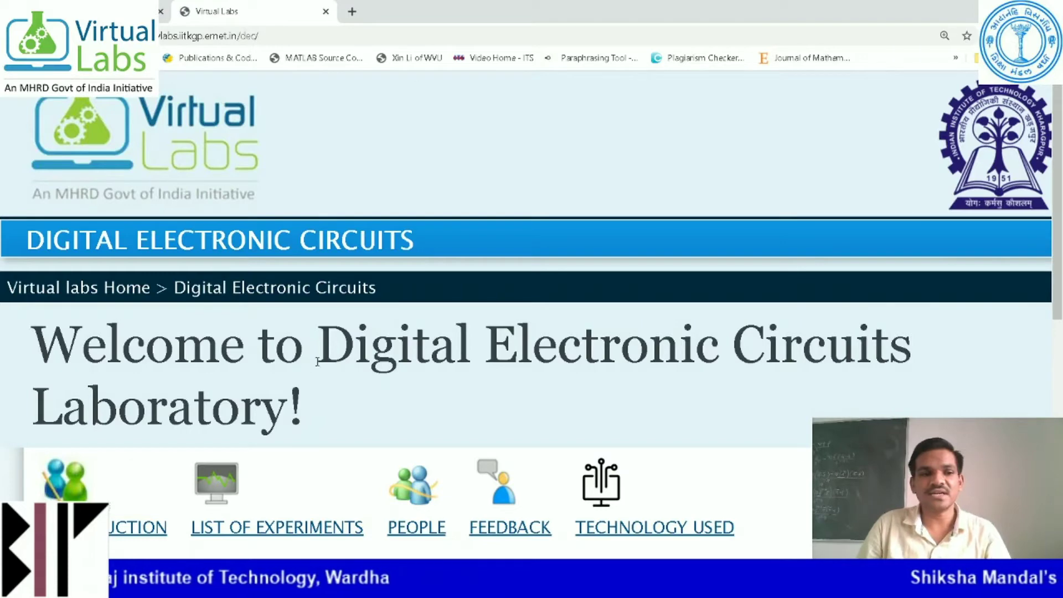
Pick 'Analysis and Synthesis of Sequential Circuits using Basic Flip-Flops' from the list of experiments
scroll(277, 351, down, 3)
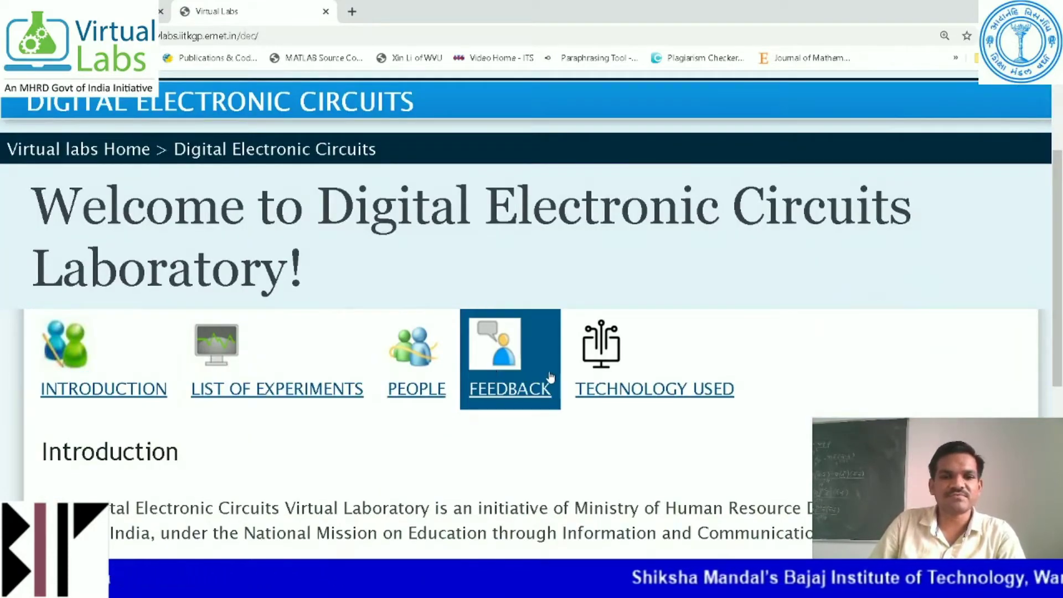
click(253, 386)
scroll(320, 337, down, 8)
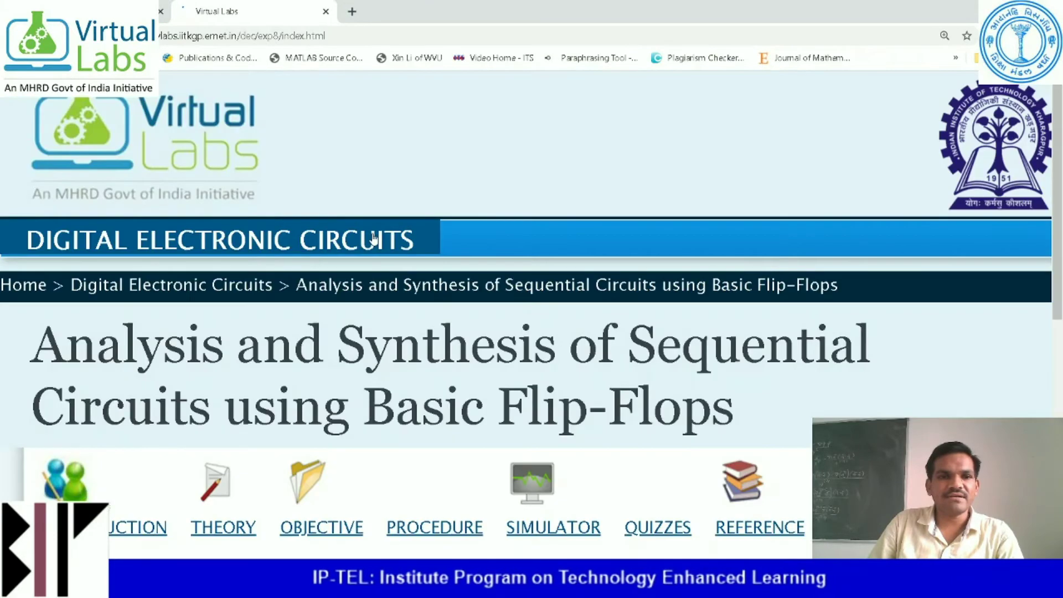
Open the Theory section and read through the S-R and J-K flip-flop diagrams and truth table
scroll(218, 303, down, 5)
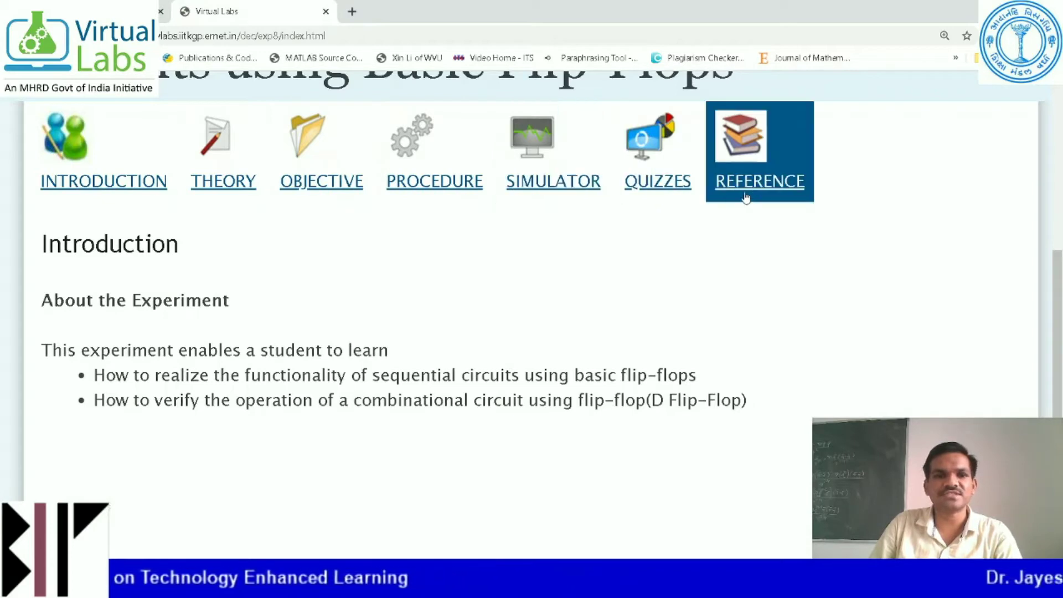
click(225, 188)
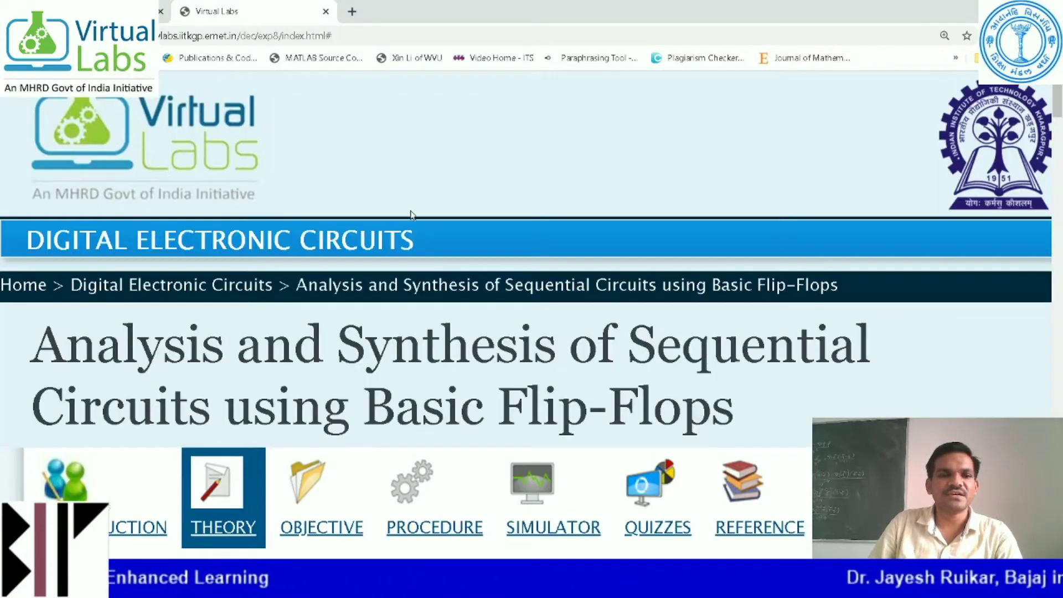
scroll(402, 212, down, 5)
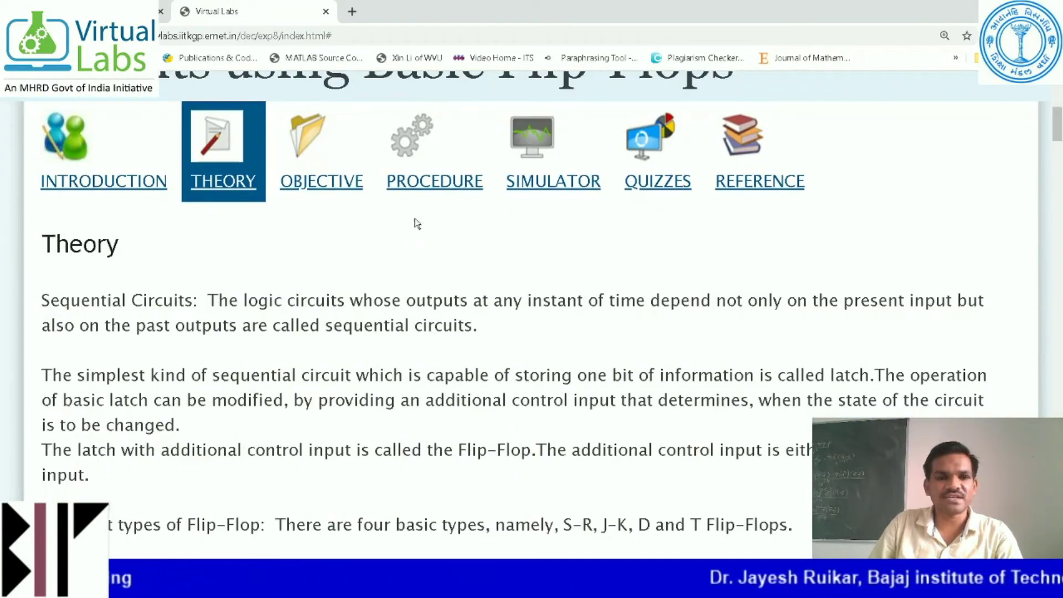
scroll(417, 224, down, 10)
scroll(414, 223, down, 15)
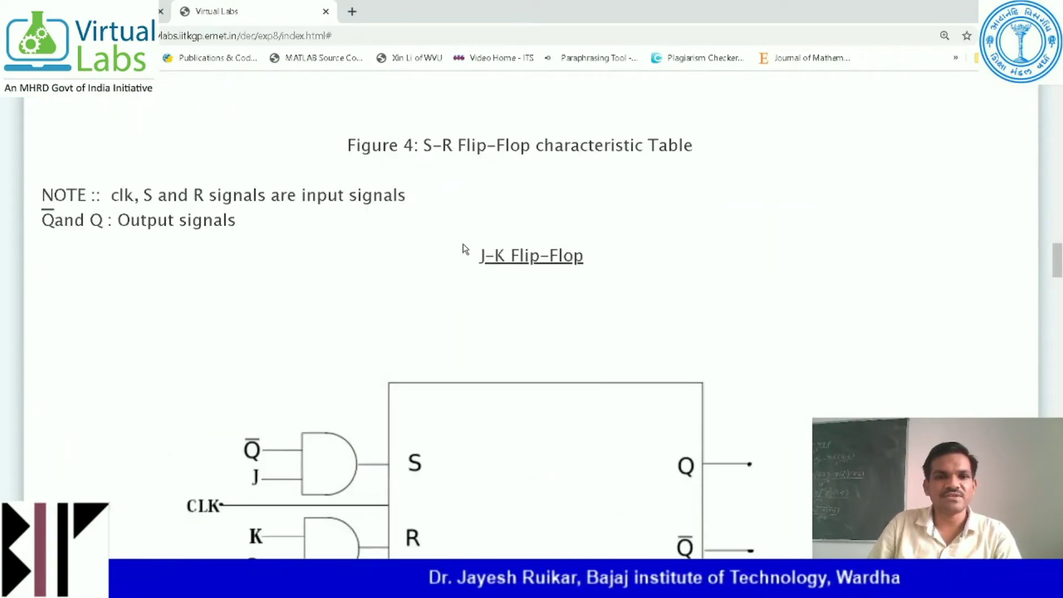
scroll(463, 249, down, 3)
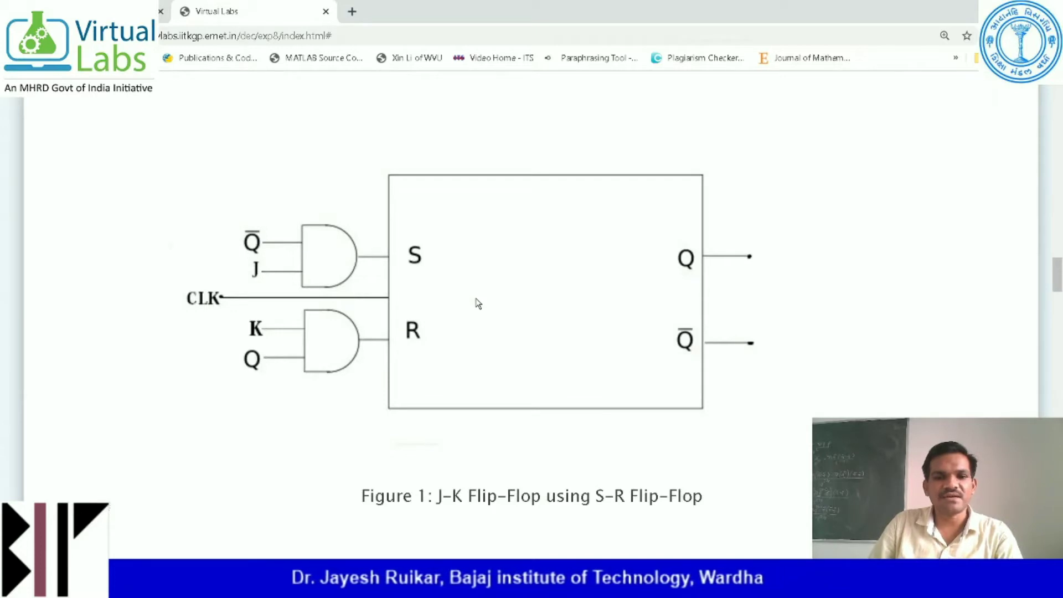
scroll(476, 299, down, 5)
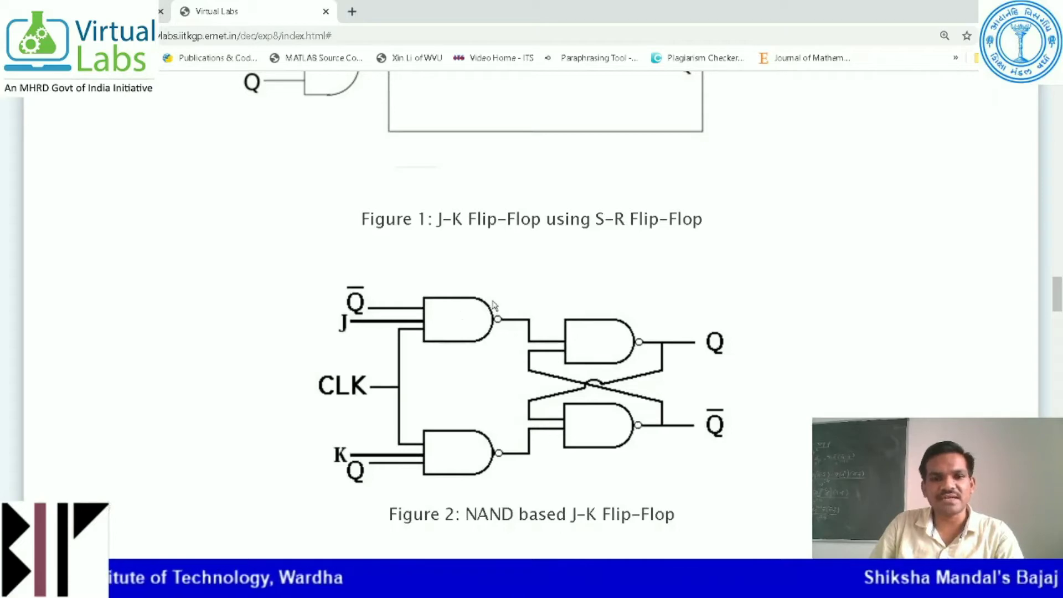
scroll(493, 305, down, 16)
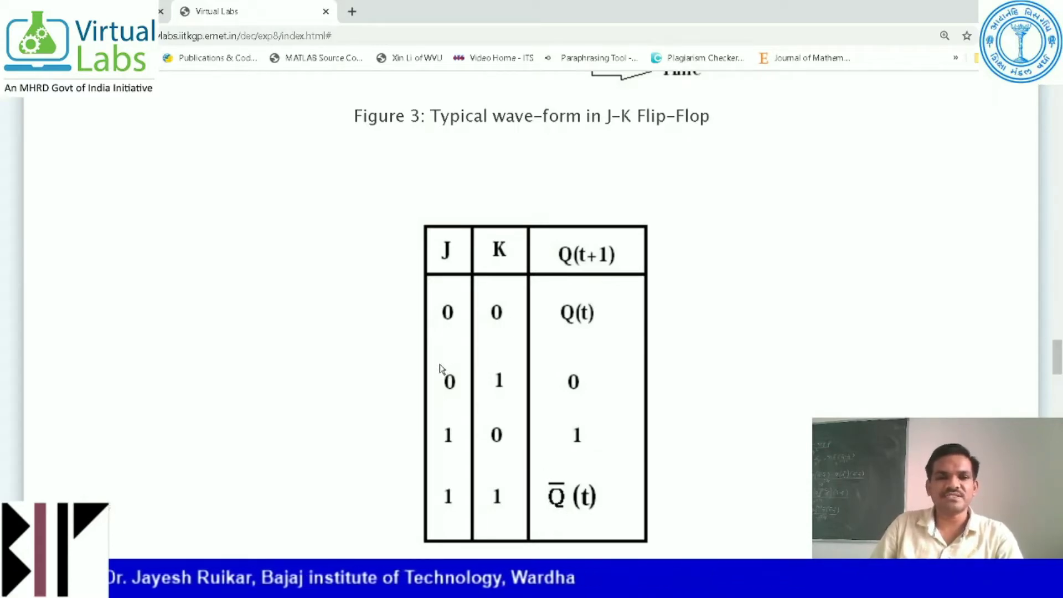
Scroll back up the theory page toward the Simulator link
scroll(338, 412, up, 20)
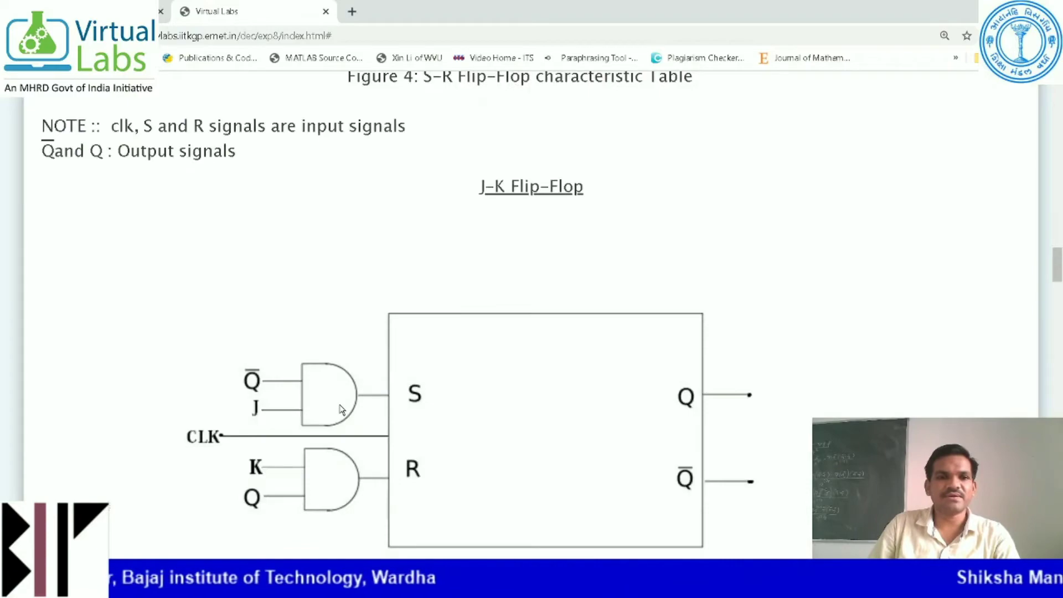
scroll(333, 418, up, 10)
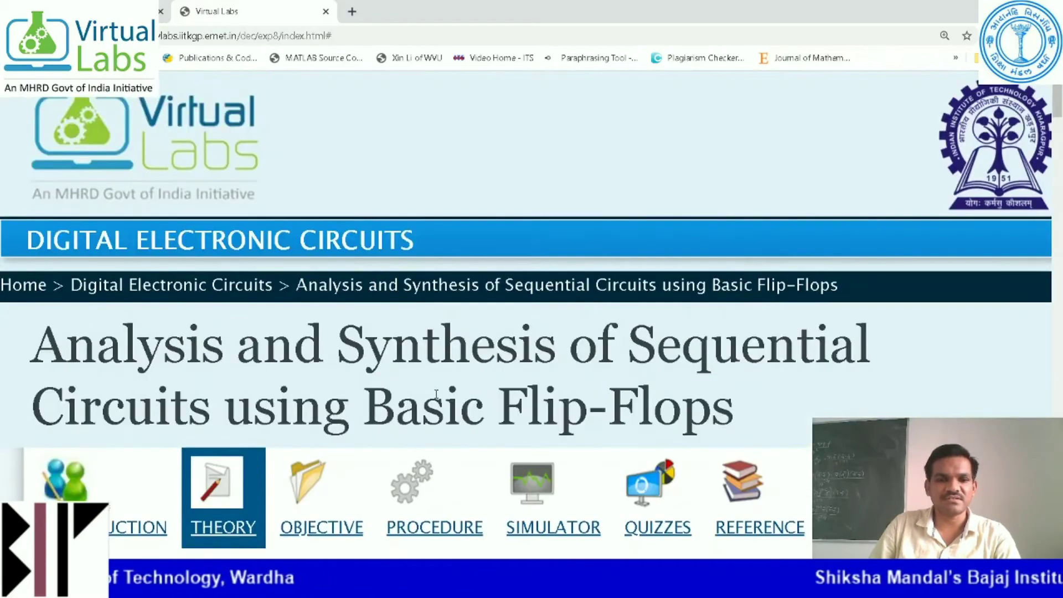
scroll(423, 397, down, 3)
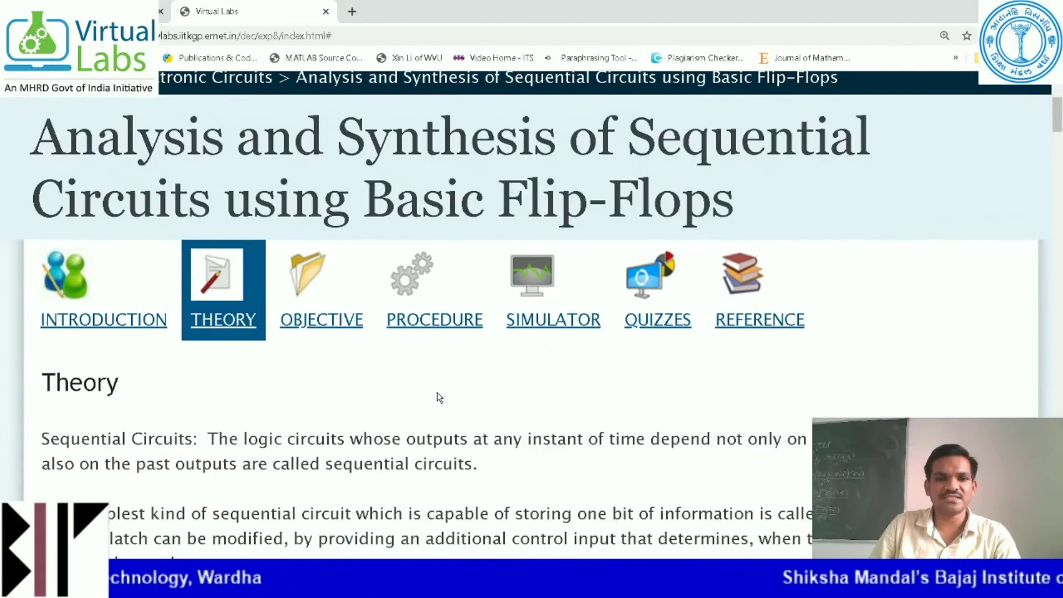
Open the experiment's simulator and choose Part 2
click(553, 320)
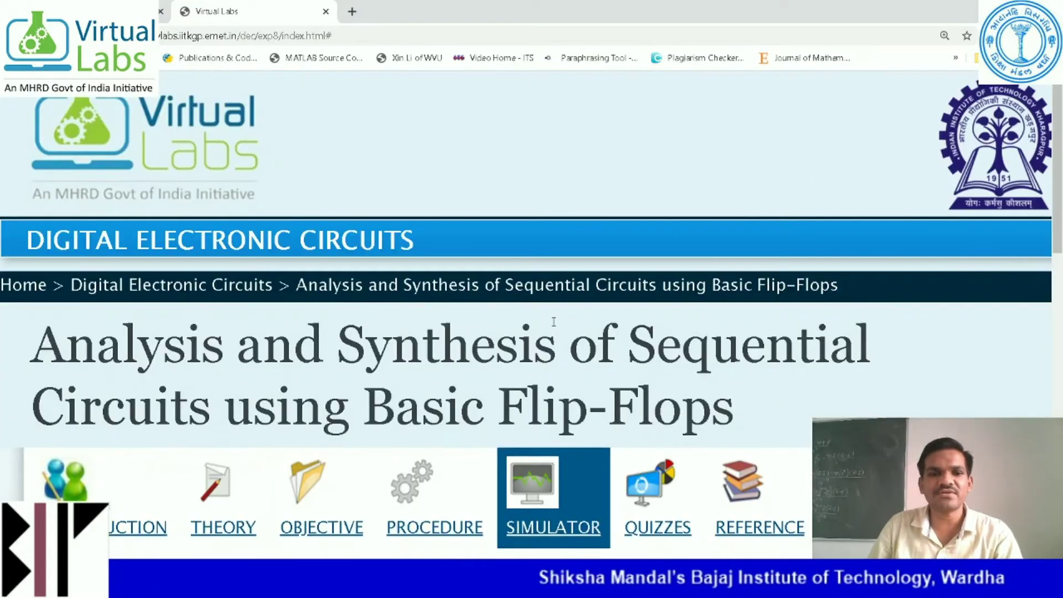
scroll(553, 321, down, 5)
scroll(554, 321, down, 4)
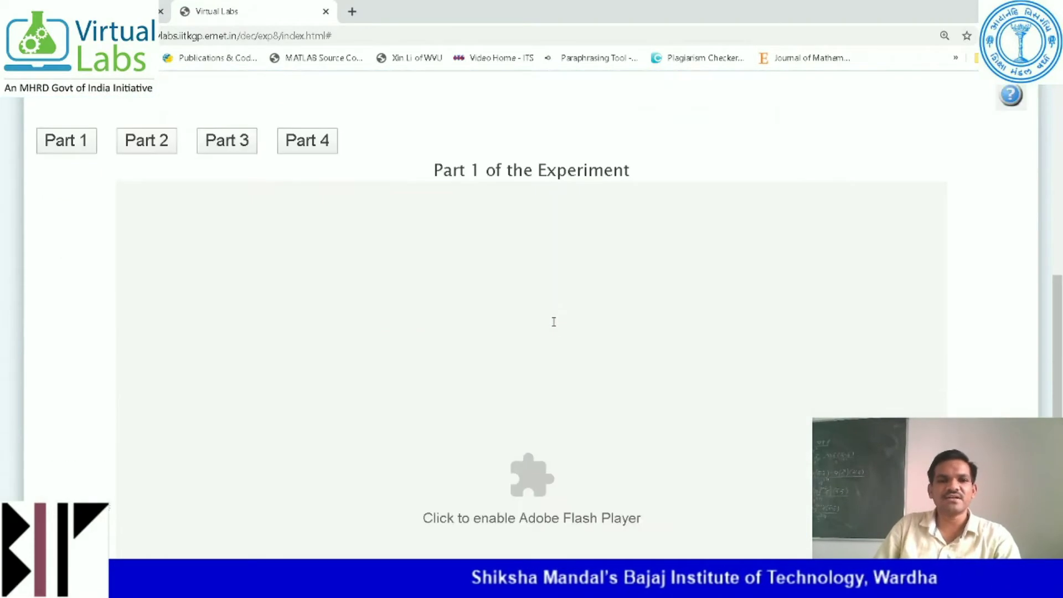
click(147, 141)
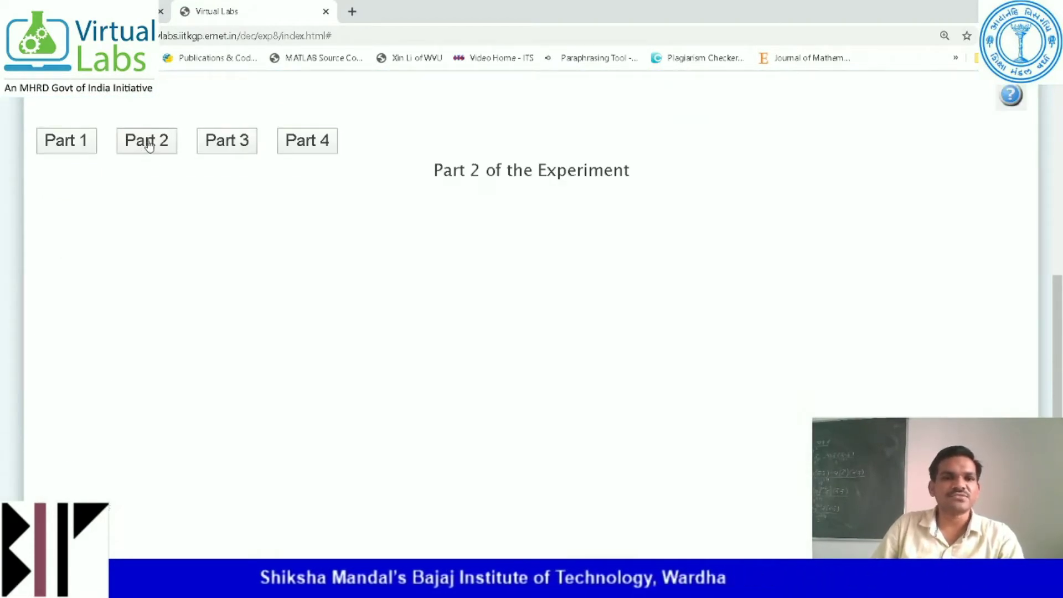
scroll(486, 240, down, 3)
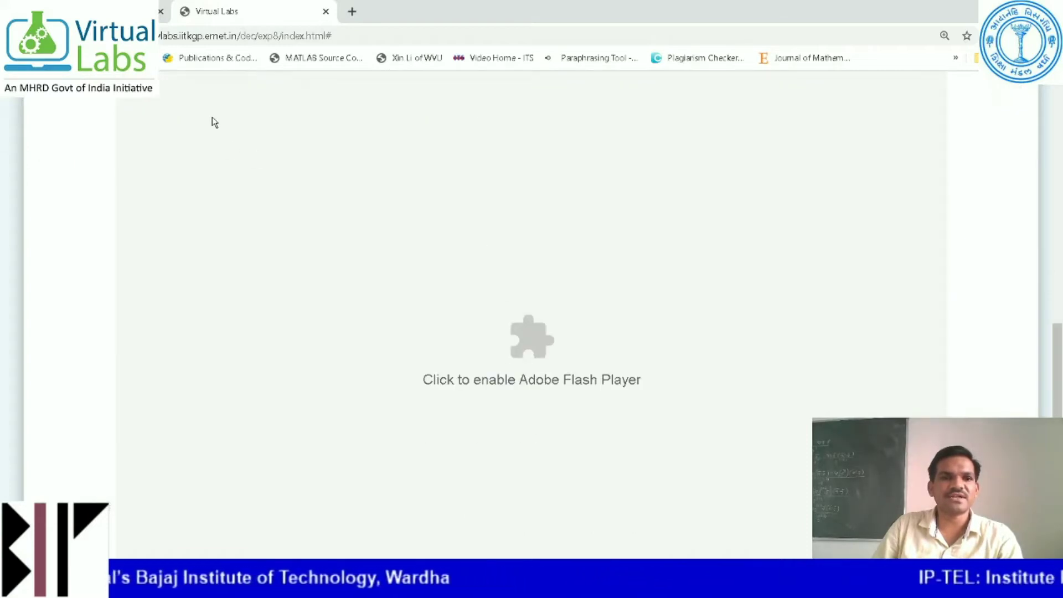
Reload the page, reopen the simulator on Part 2, and zoom in on the J-K graphs
key(F5)
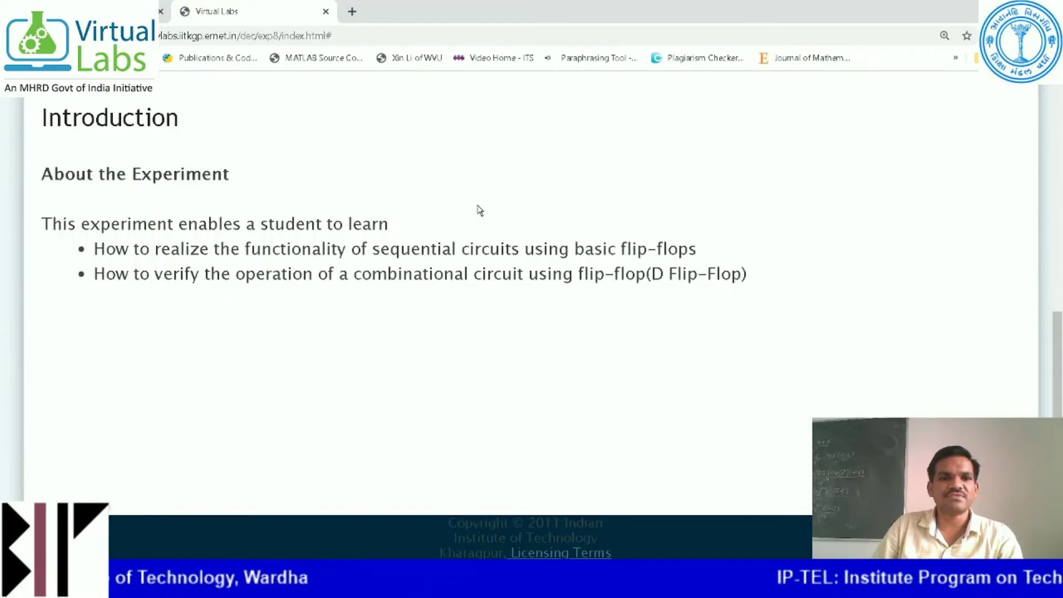
scroll(479, 210, up, 7)
scroll(498, 332, down, 2)
click(533, 437)
scroll(521, 307, down, 10)
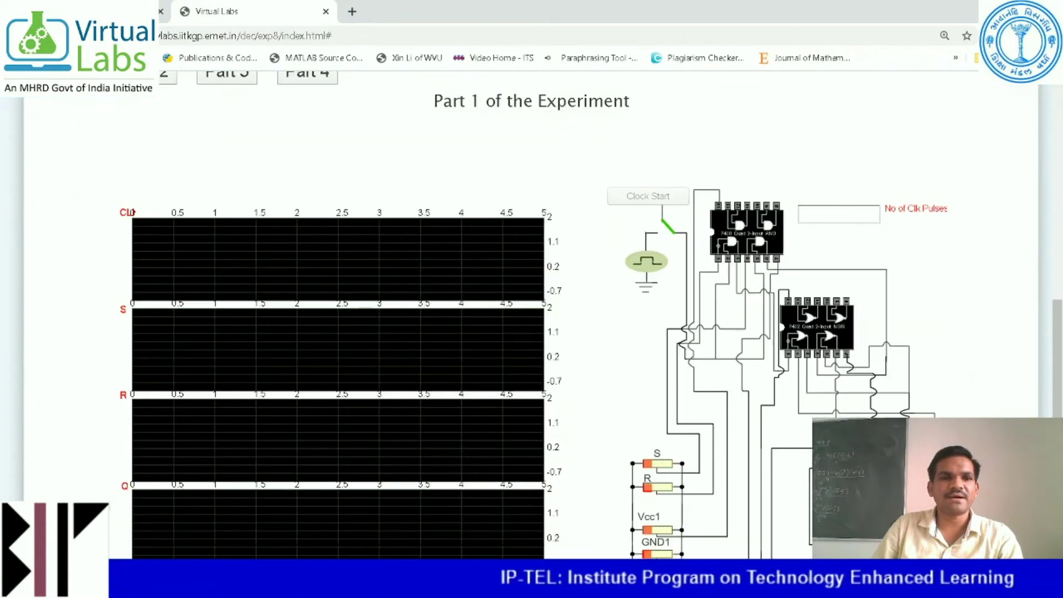
click(167, 78)
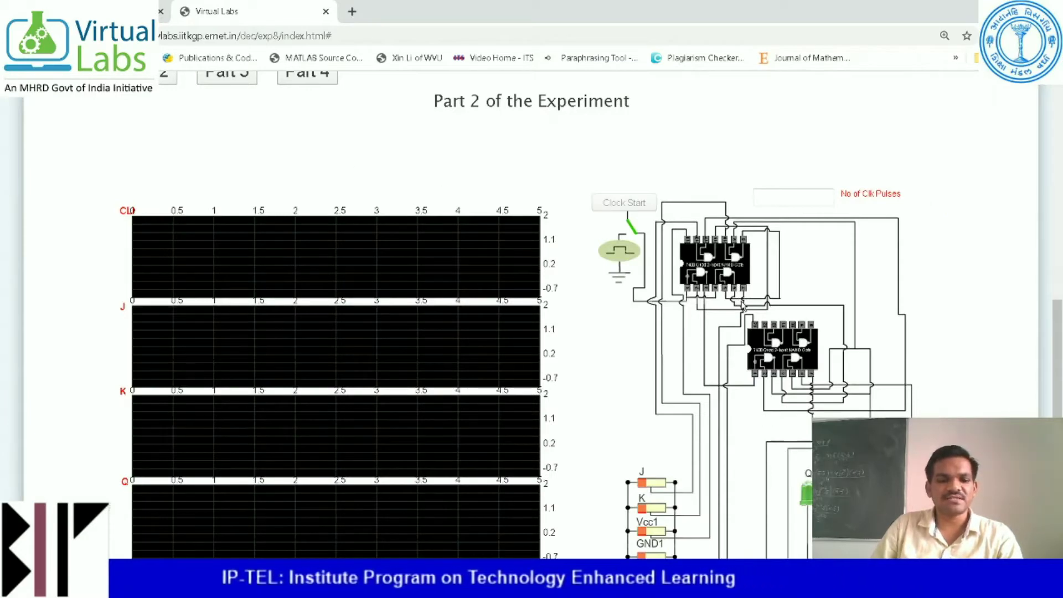
key(ctrl+plus)
key(ctrl+plus)
key(ctrl+plus)
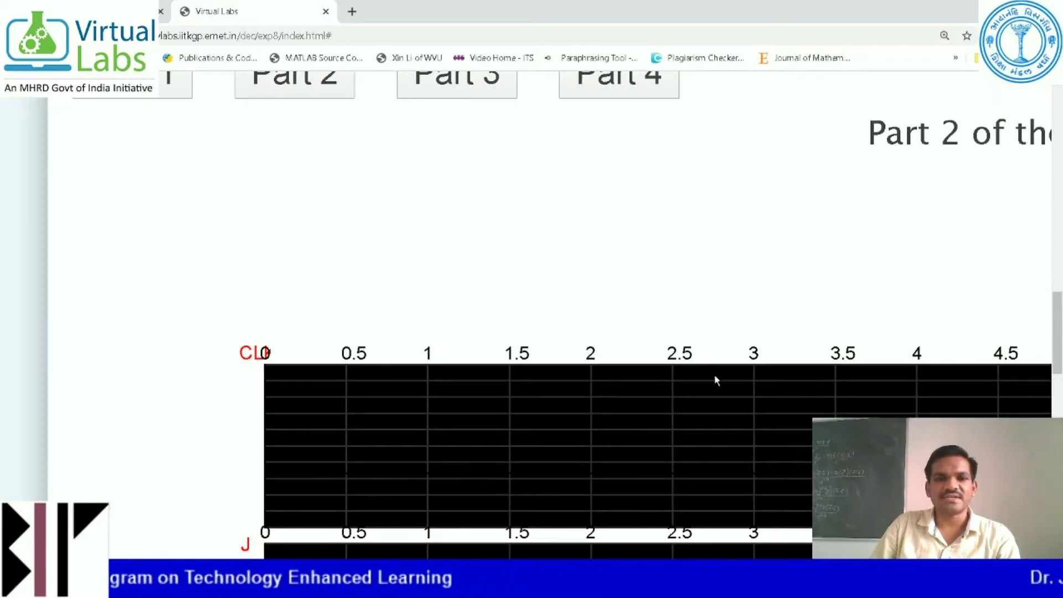
Scroll right and down to the Part 2 J-K circuit, adjusting the page zoom
scroll(960, 376, right, 10)
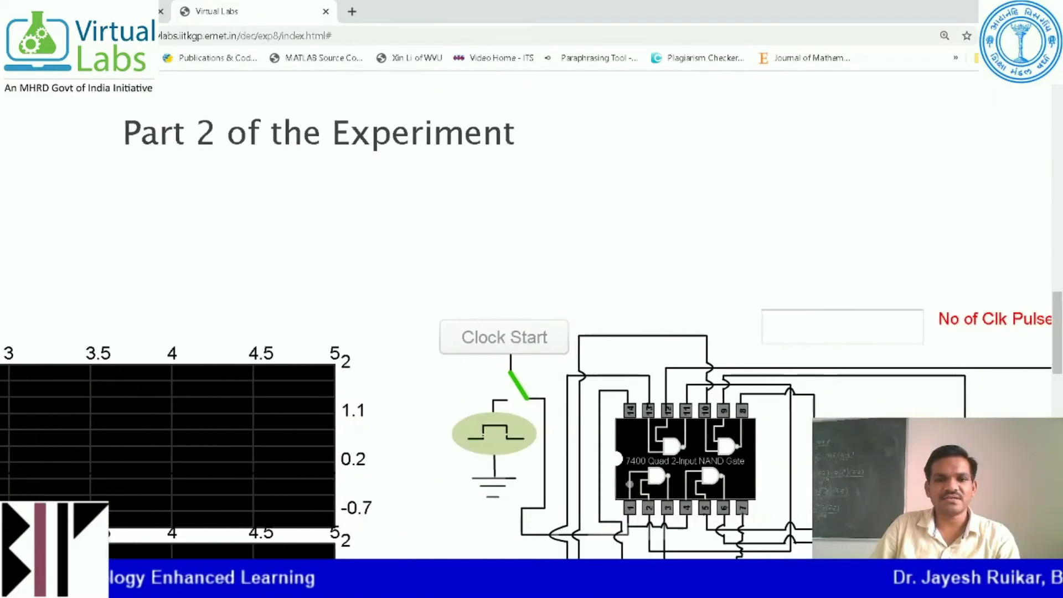
drag(1057, 332, 1056, 385)
key(ctrl+minus)
key(ctrl+minus)
key(ctrl+minus)
key(ctrl+minus)
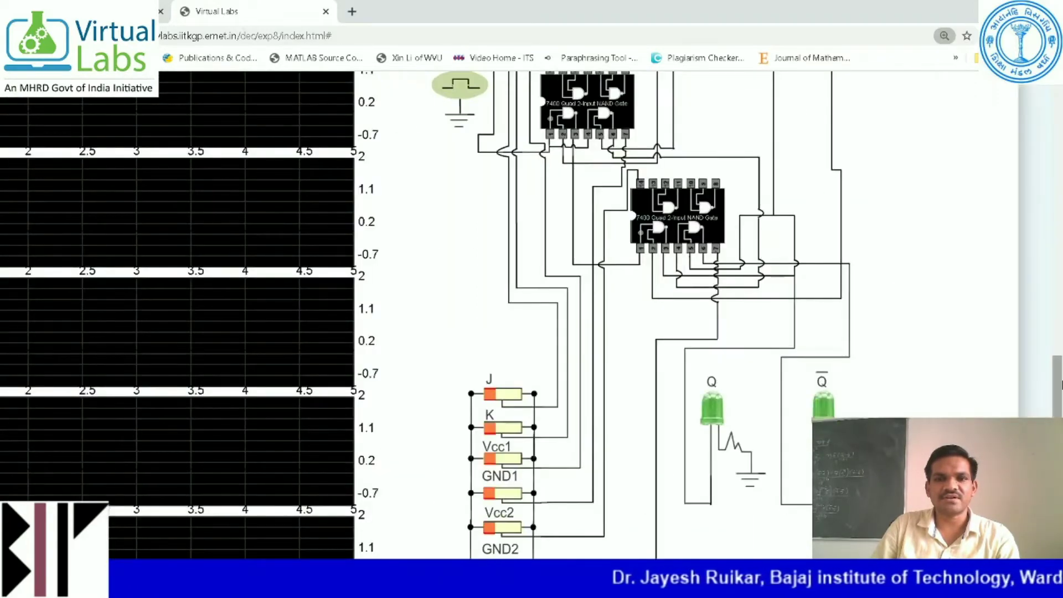
key(ctrl+plus)
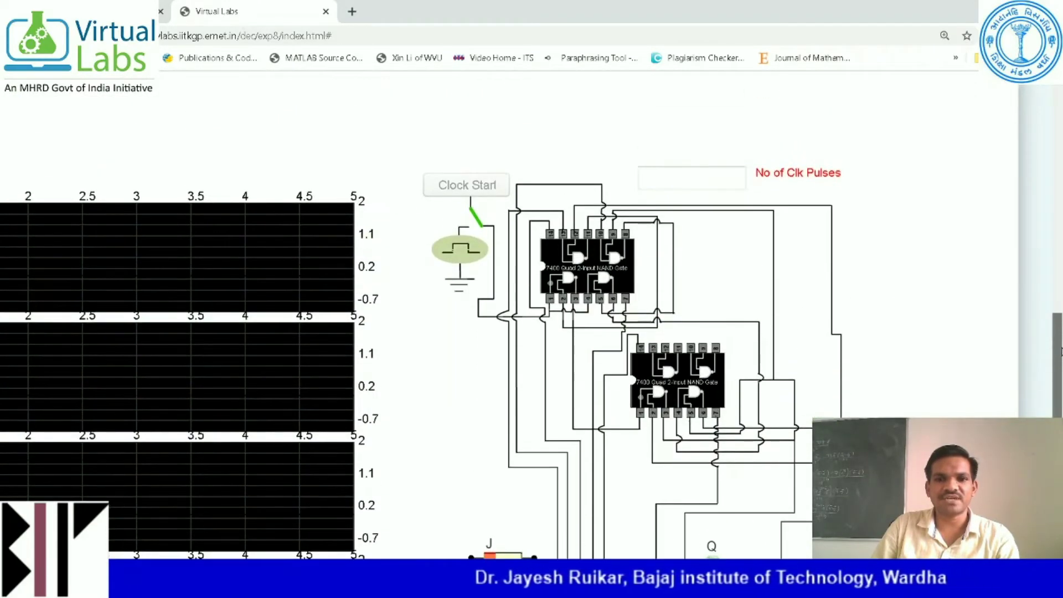
scroll(1061, 351, down, 1)
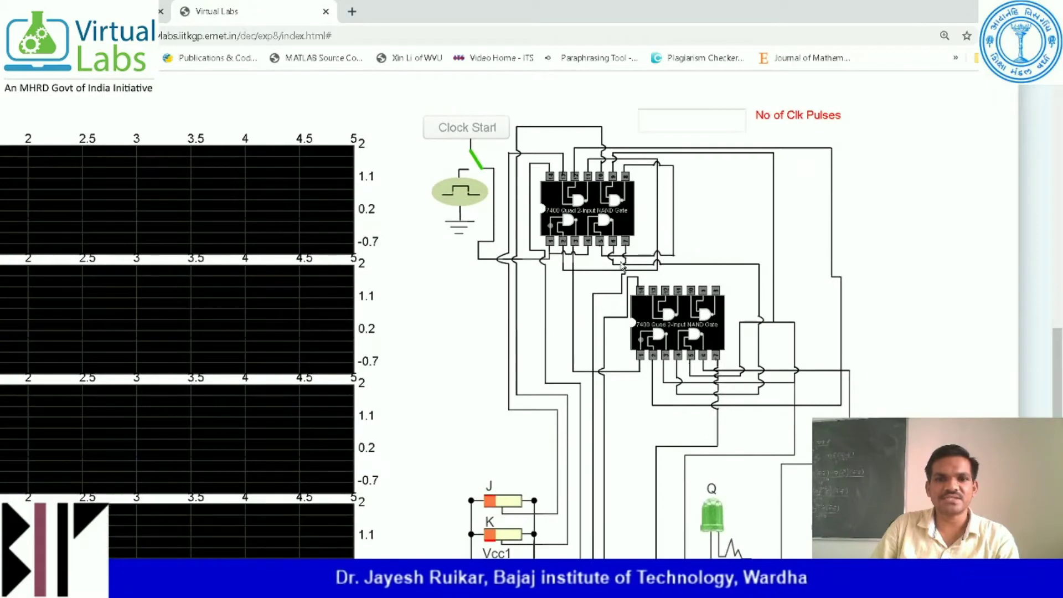
scroll(640, 373, down, 4)
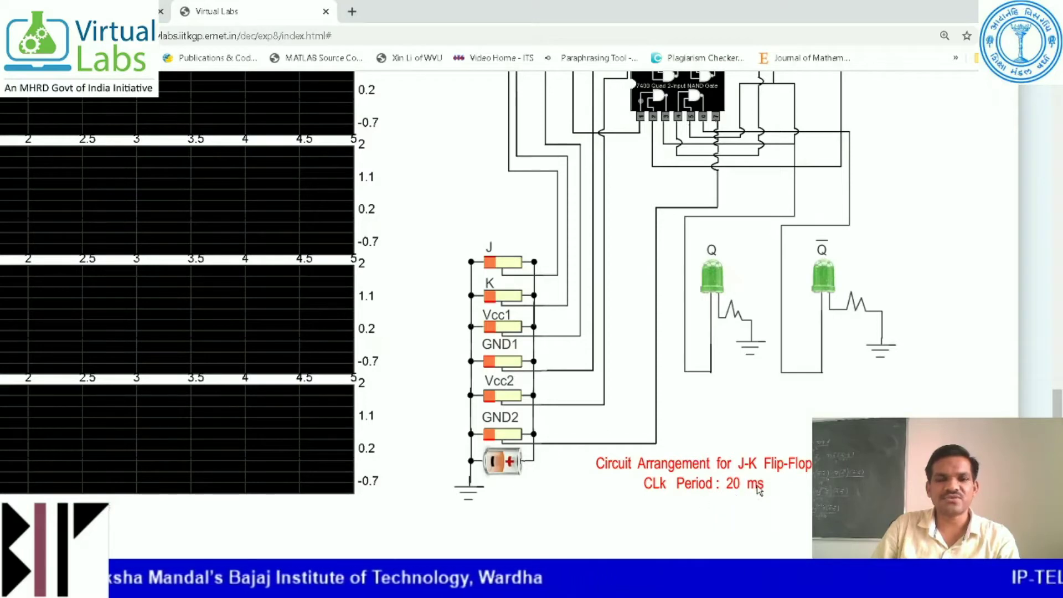
Position the page so the circuit and its CLK, J, K, Q, Q̄ plots are visible together
scroll(577, 534, left, 6)
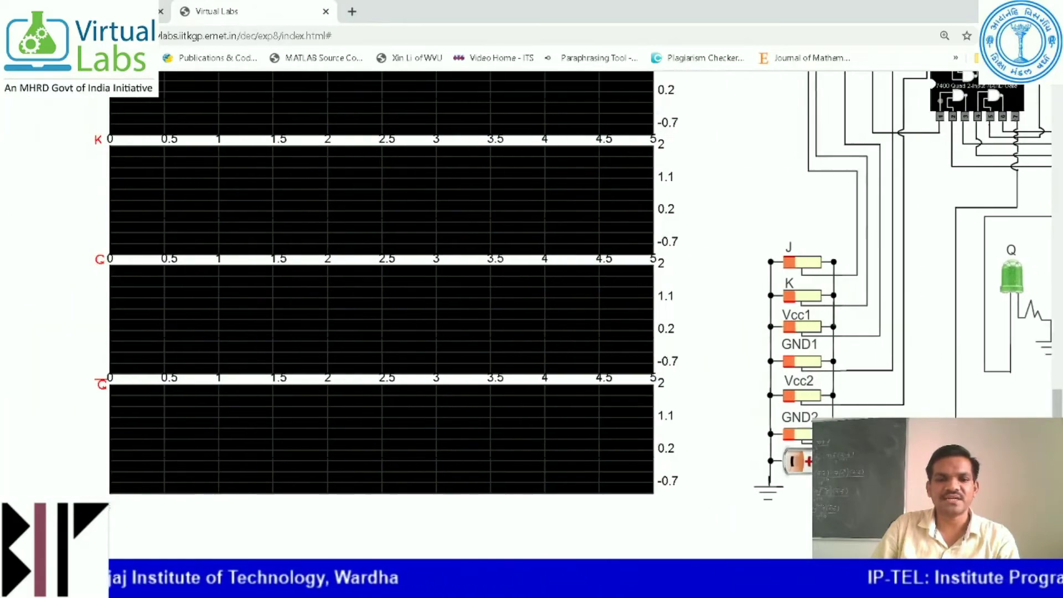
scroll(577, 535, up, 8)
scroll(576, 535, down, 2)
scroll(288, 227, down, 2)
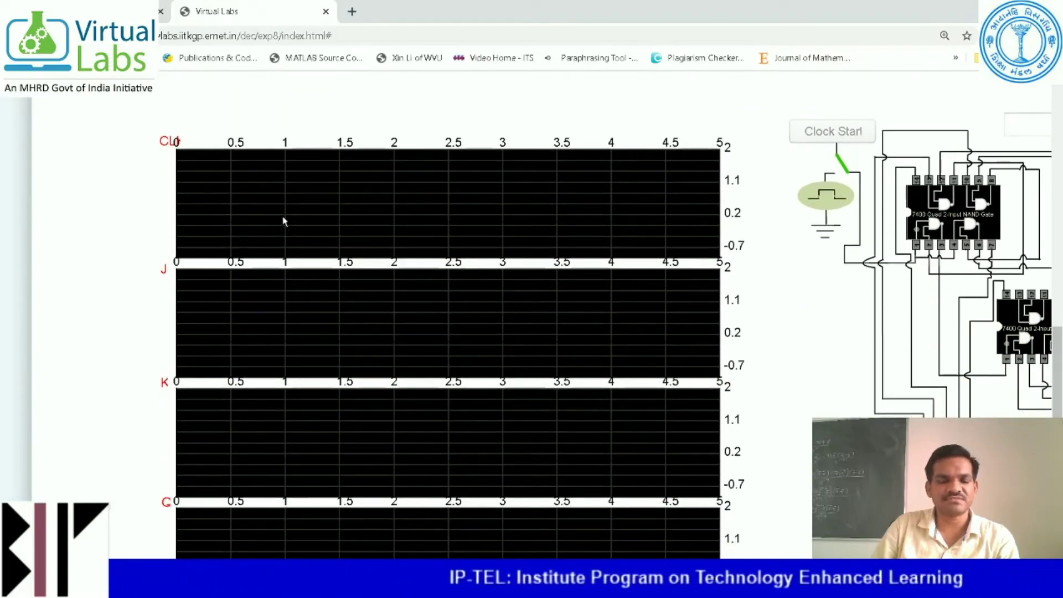
scroll(287, 204, right, 5)
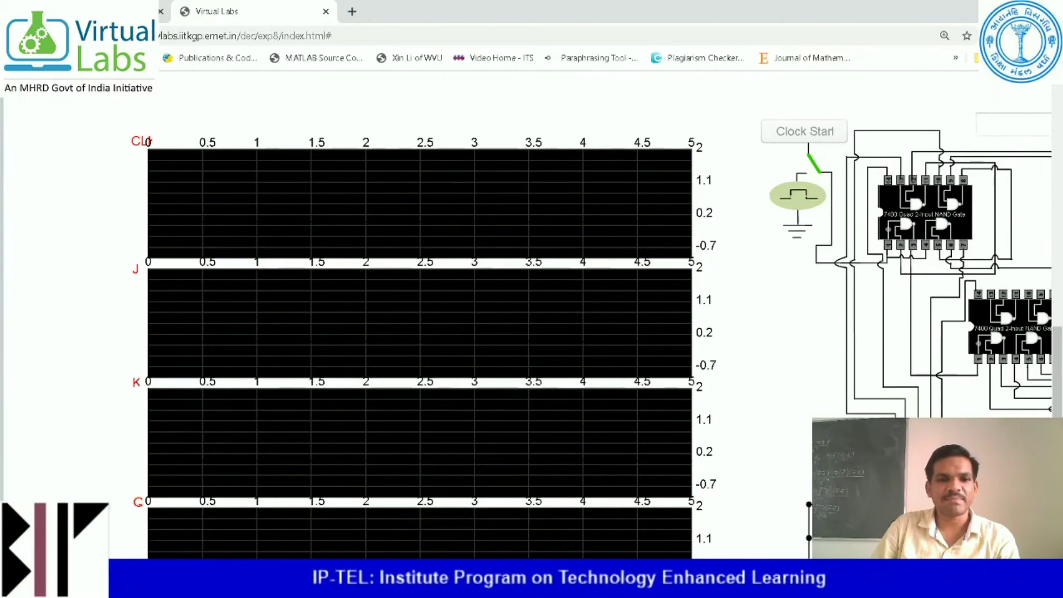
scroll(527, 322, right, 1)
scroll(602, 386, down, 1)
scroll(553, 277, up, 1)
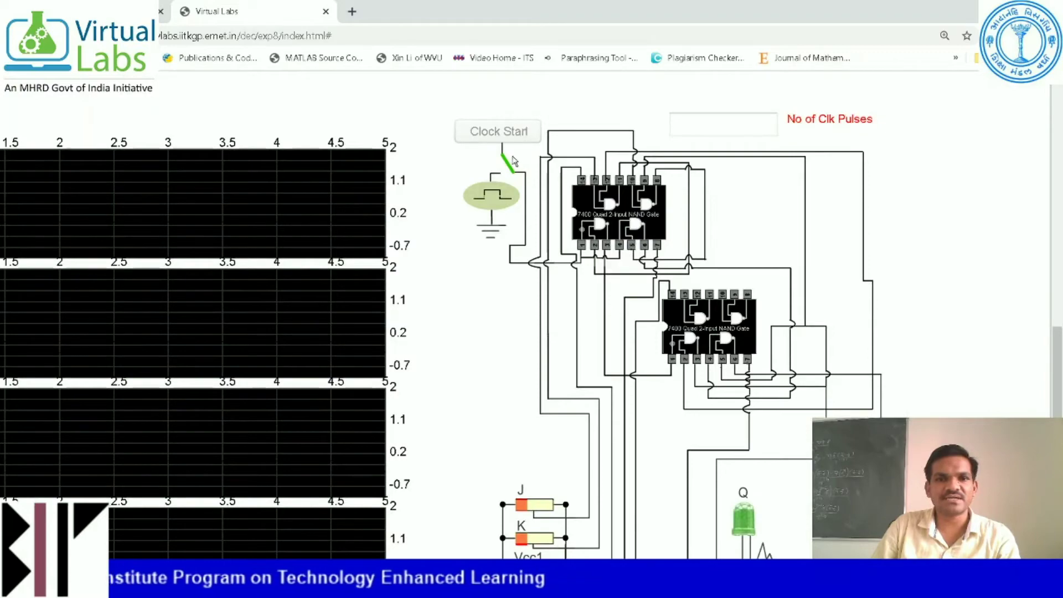
scroll(513, 165, down, 2)
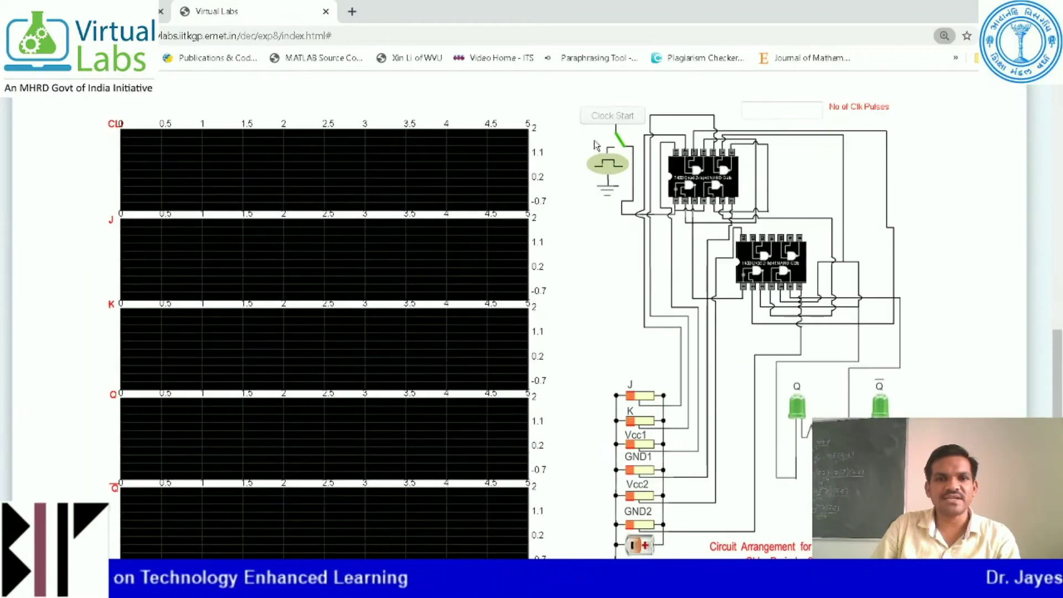
Turn on the Vcc1 and Vcc2 supply switches of the J-K circuit
drag(1057, 344, 1057, 347)
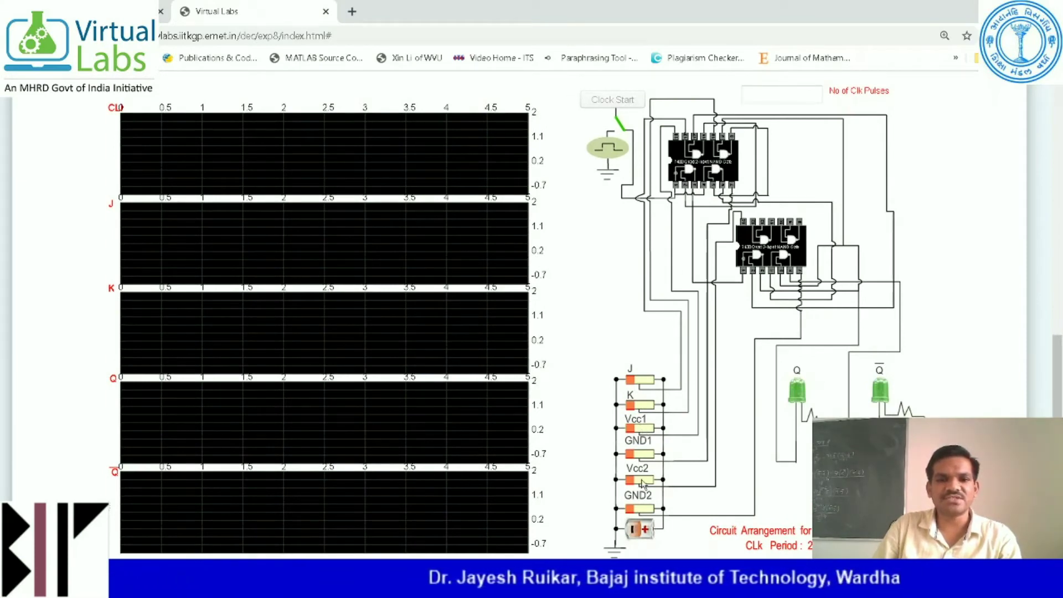
click(646, 430)
click(651, 480)
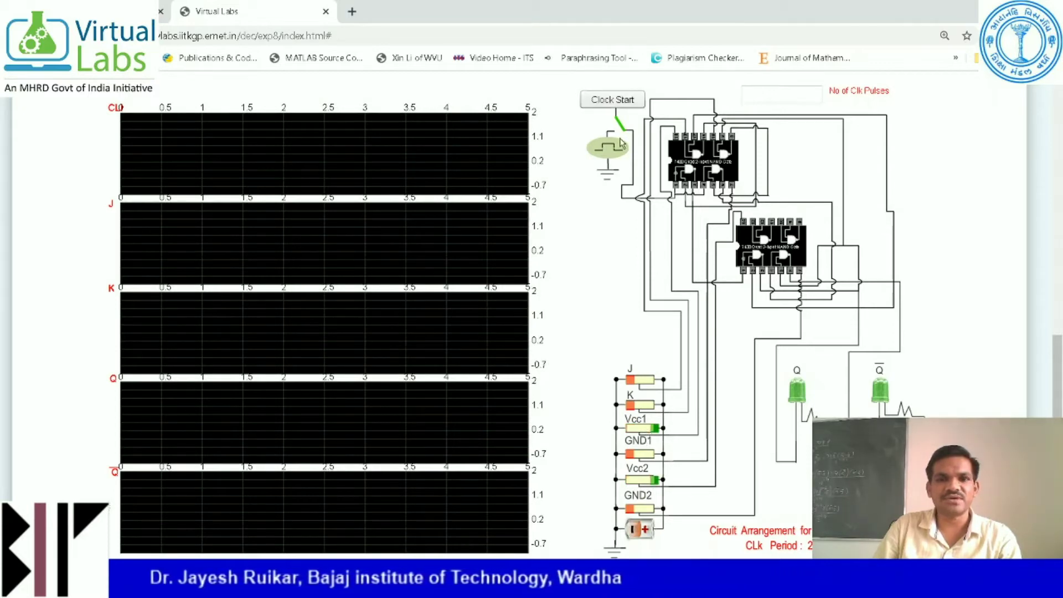
Run the clock with J=0 and K=0 to about 2.3 s, then stop it
click(617, 105)
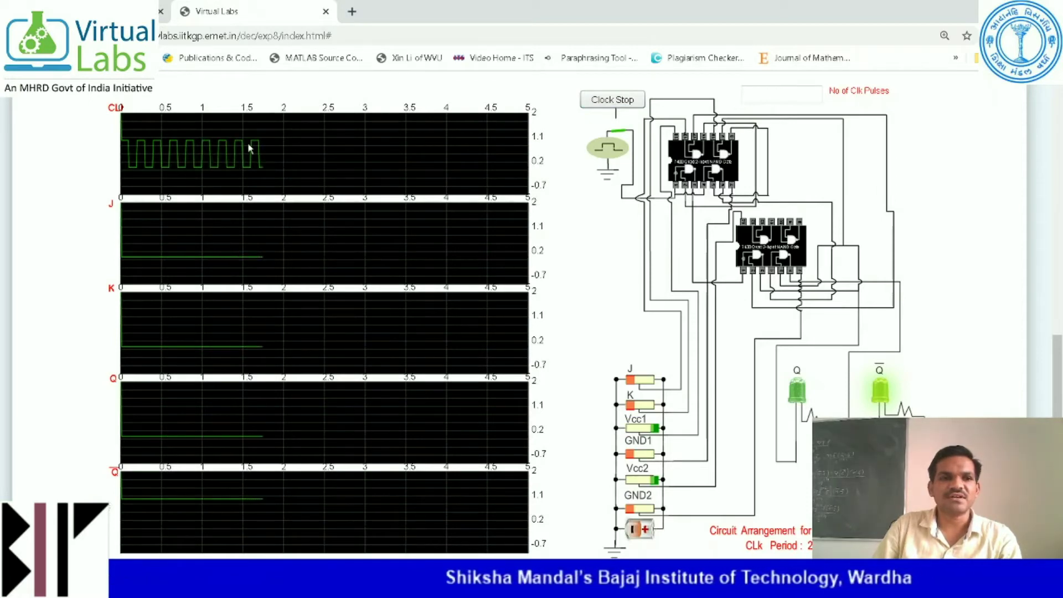
click(625, 108)
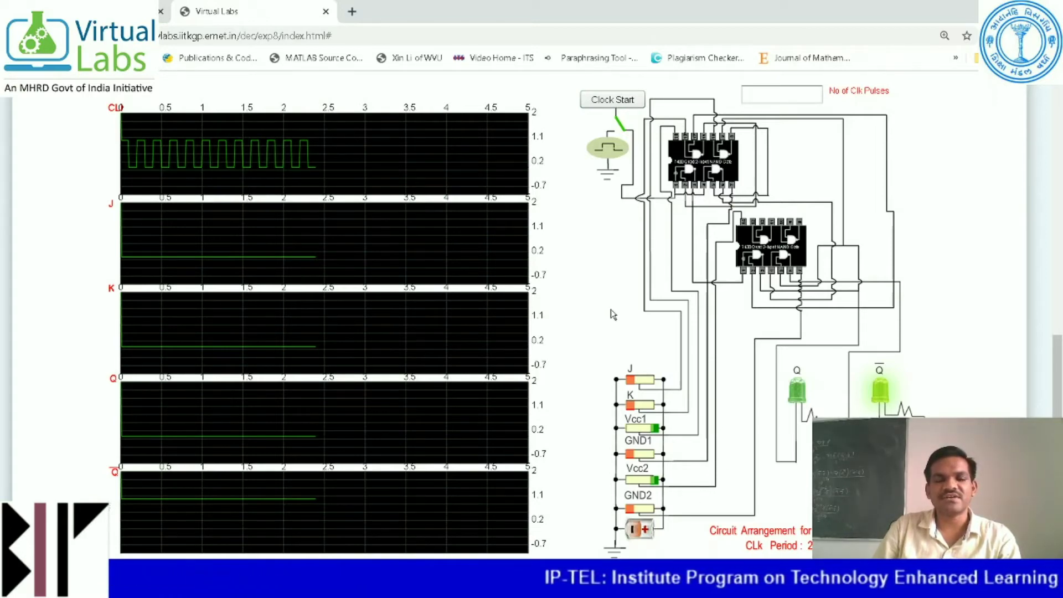
scroll(614, 296, down, 2)
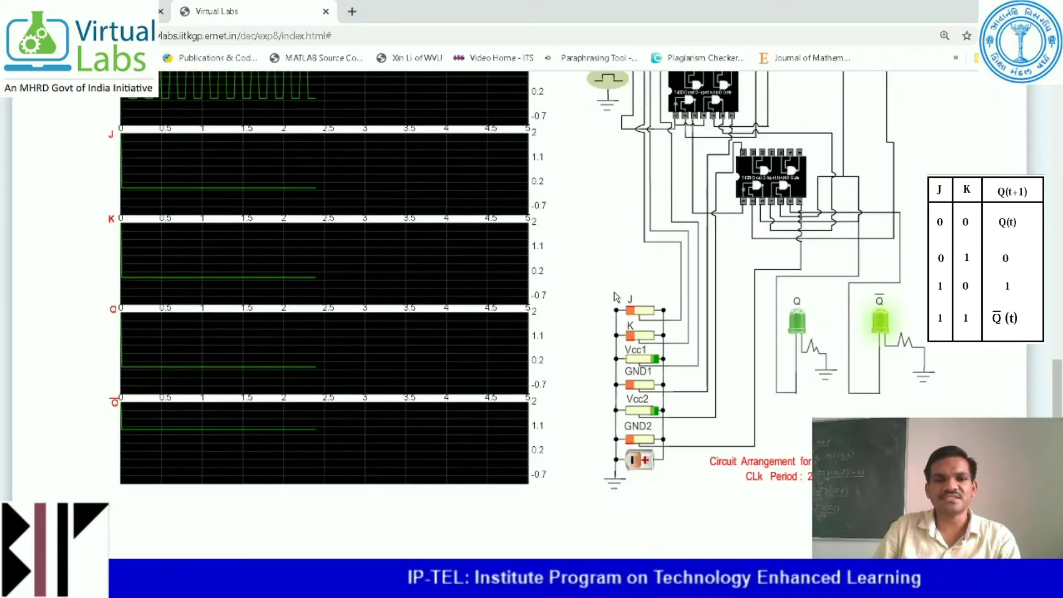
Set K=1 with J=0 and restart the clock; Q stays low and the Q̄ LED stays lit
click(645, 338)
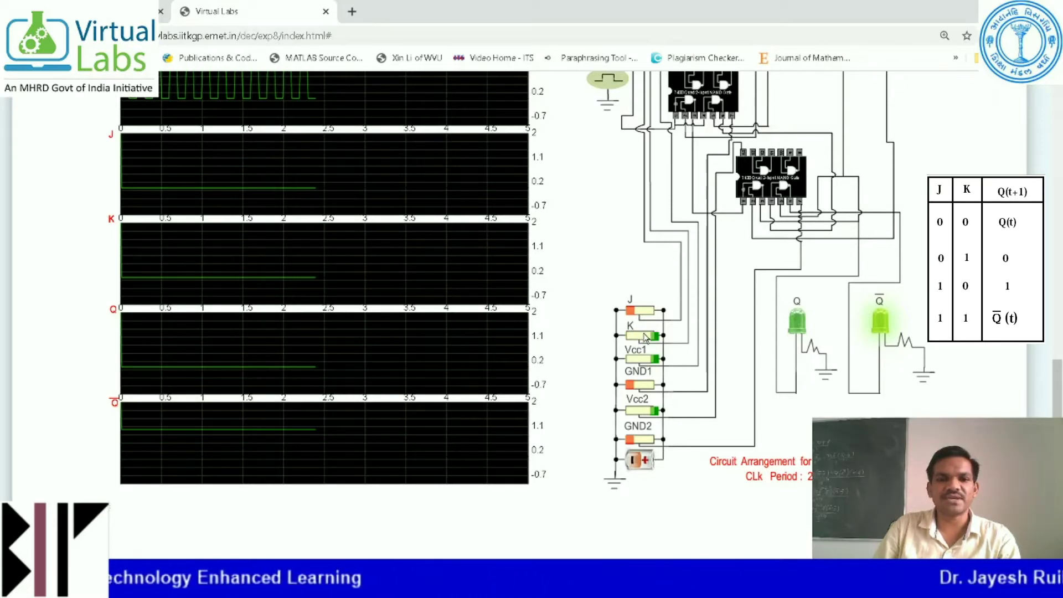
scroll(691, 348, up, 1)
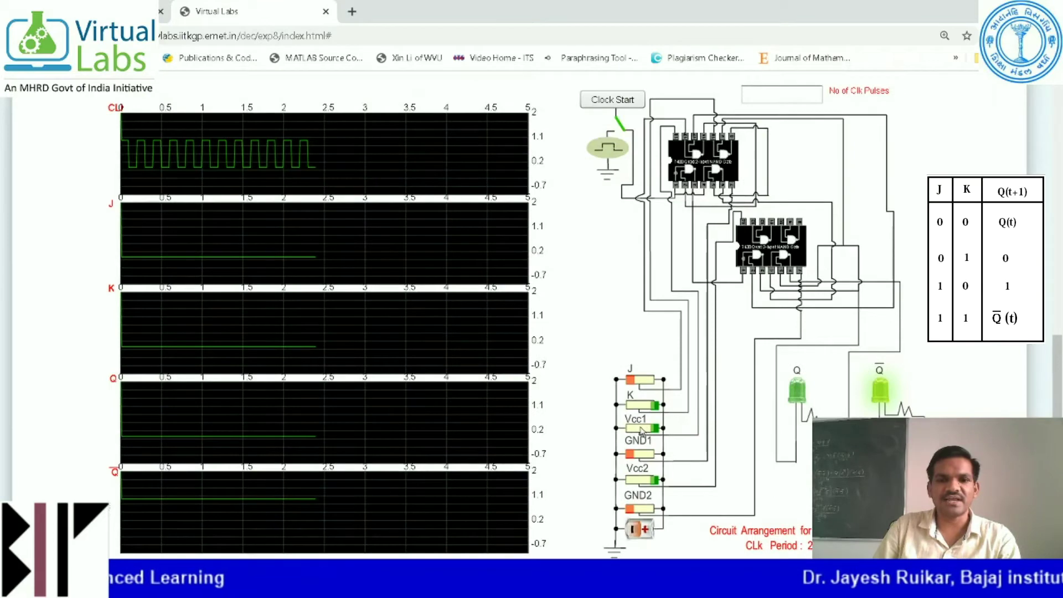
scroll(705, 333, up, 1)
click(777, 160)
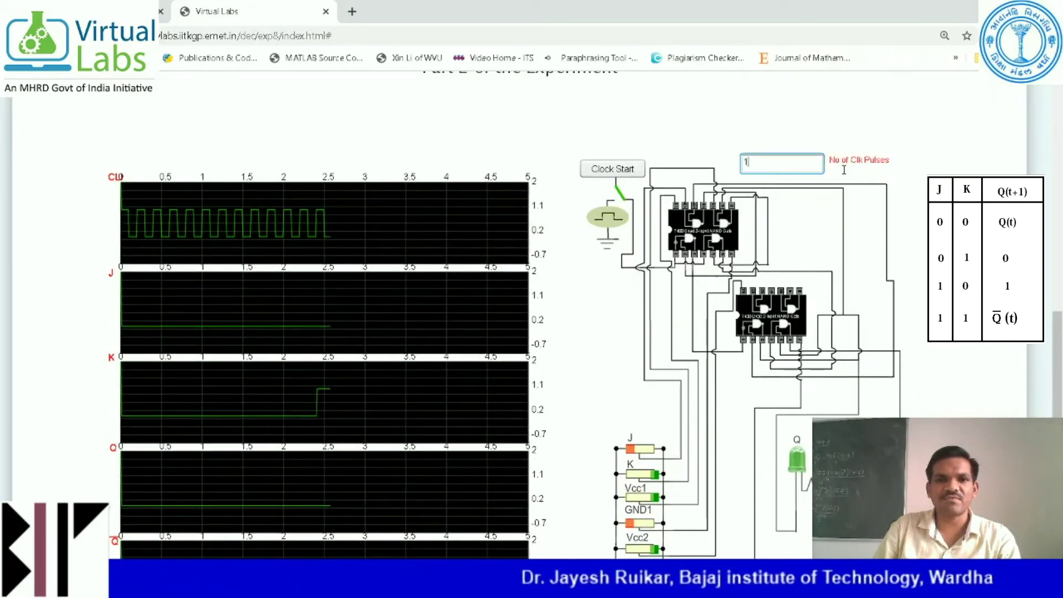
click(613, 170)
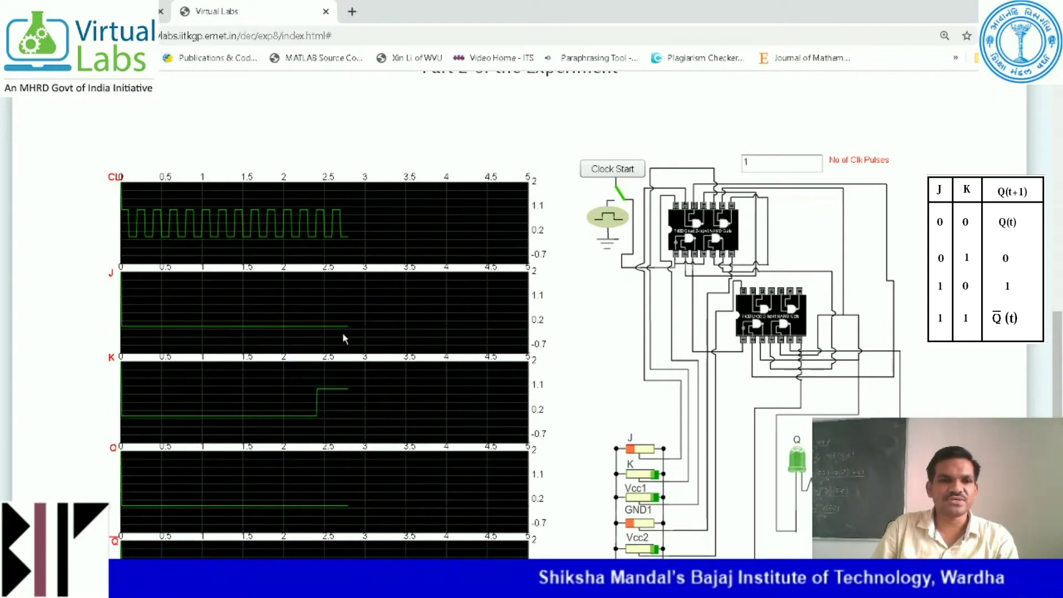
scroll(346, 396, down, 1)
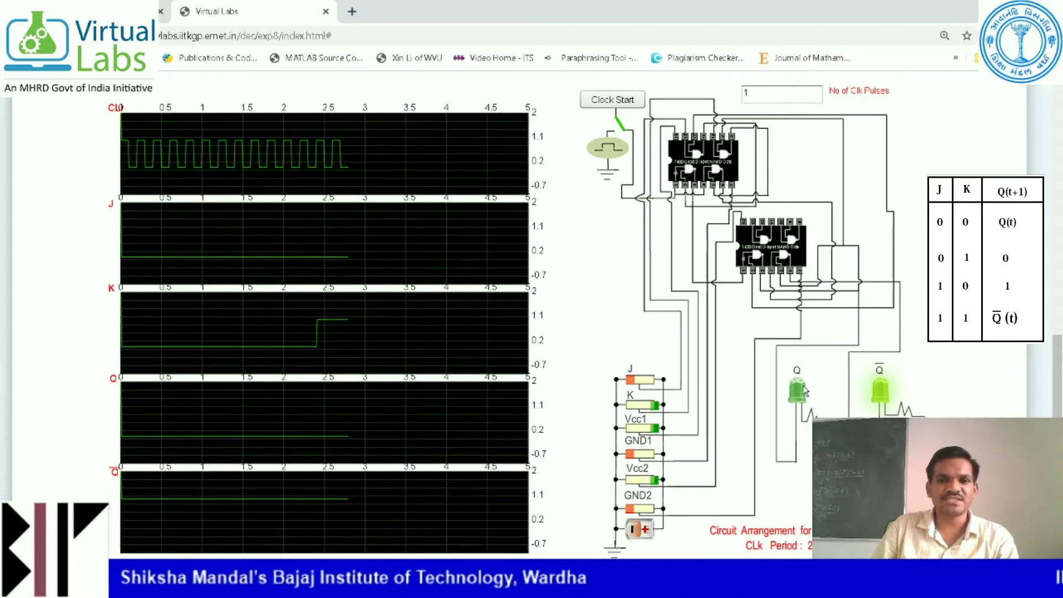
scroll(351, 437, down, 1)
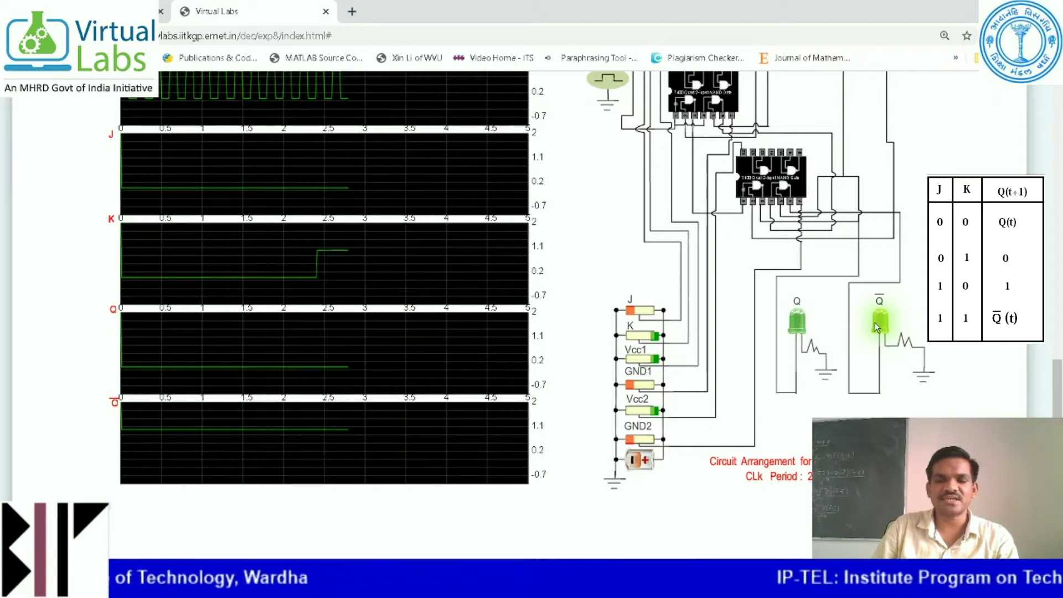
scroll(661, 353, up, 2)
scroll(662, 353, down, 1)
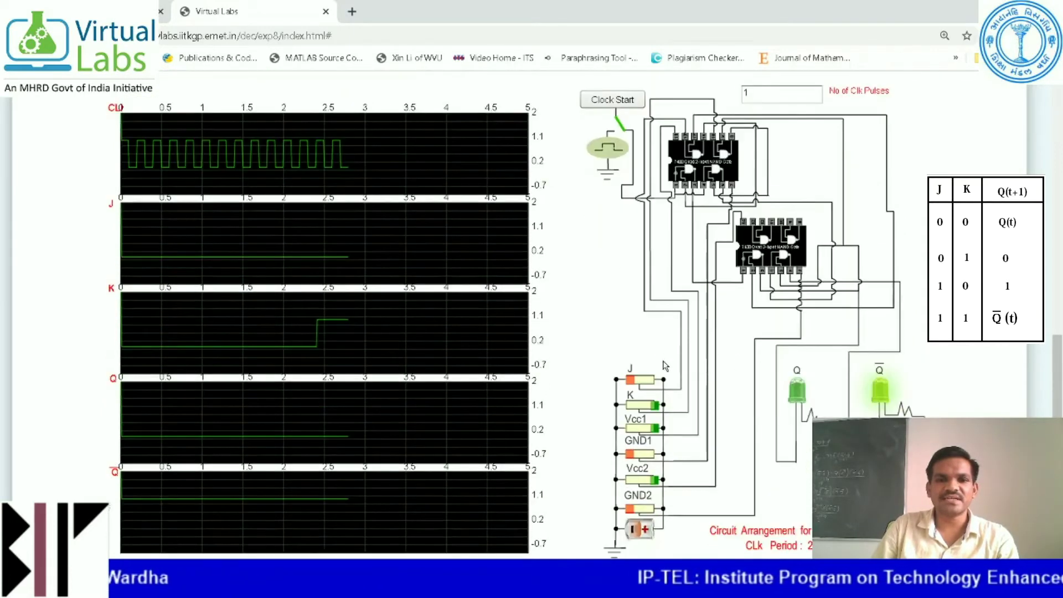
Set J=1, K=0 and run the clock so Q rises high and Q̄ drops low
click(652, 382)
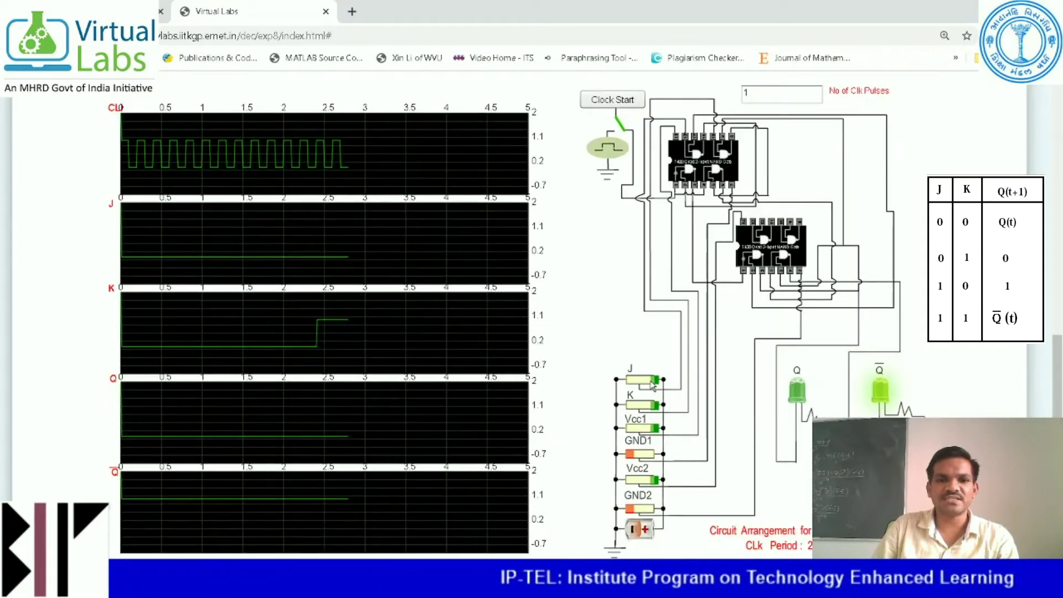
click(632, 406)
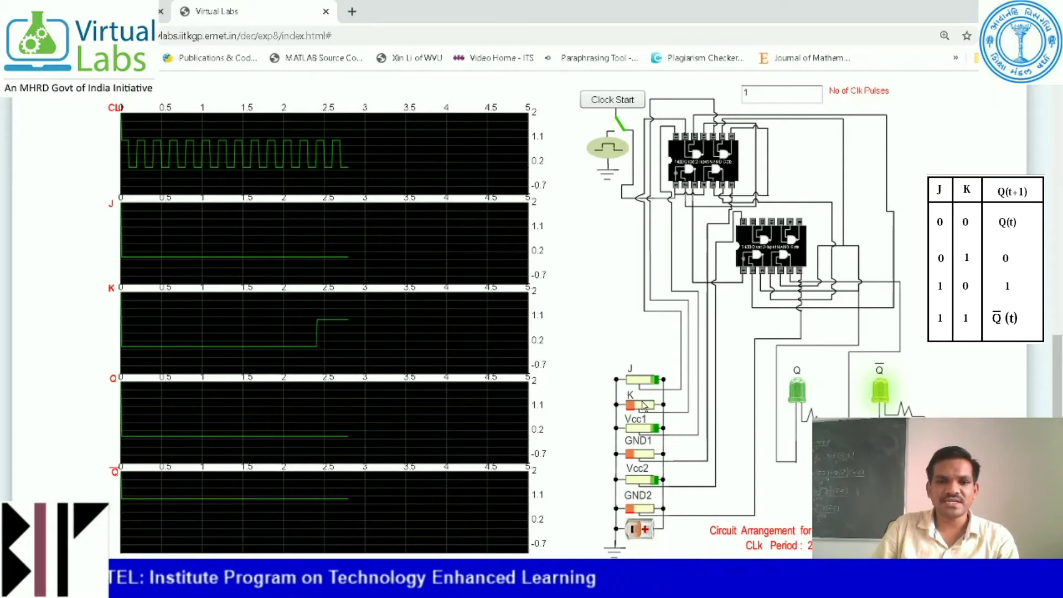
scroll(645, 395, up, 1)
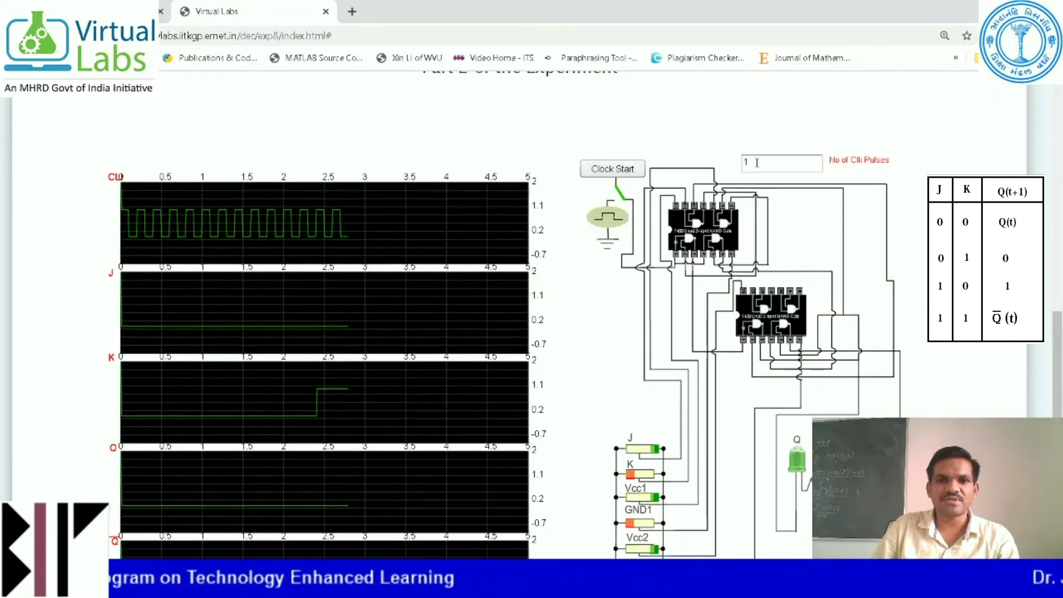
click(613, 168)
click(613, 170)
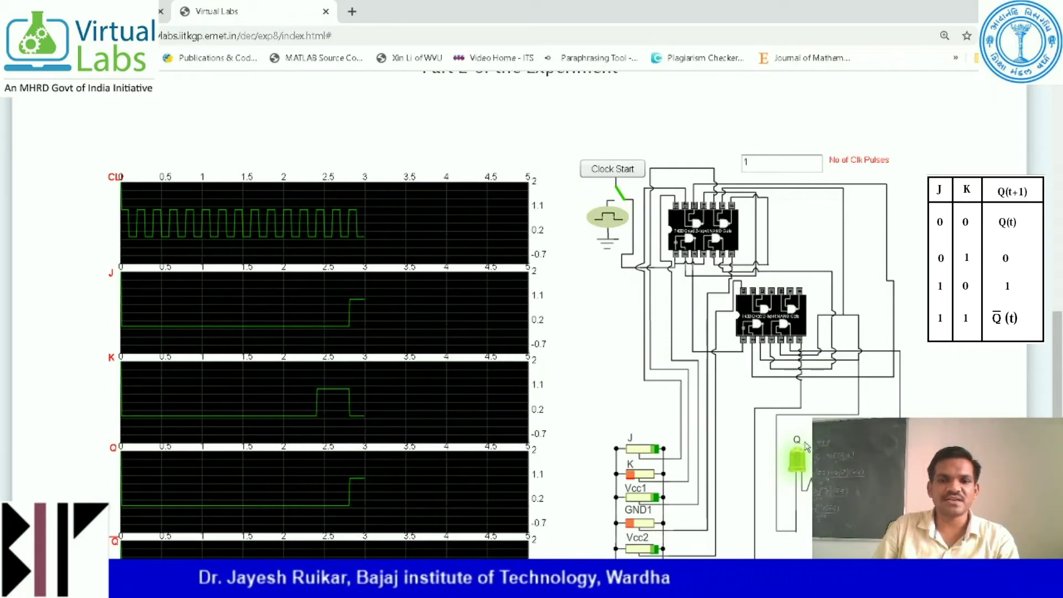
scroll(430, 363, down, 1)
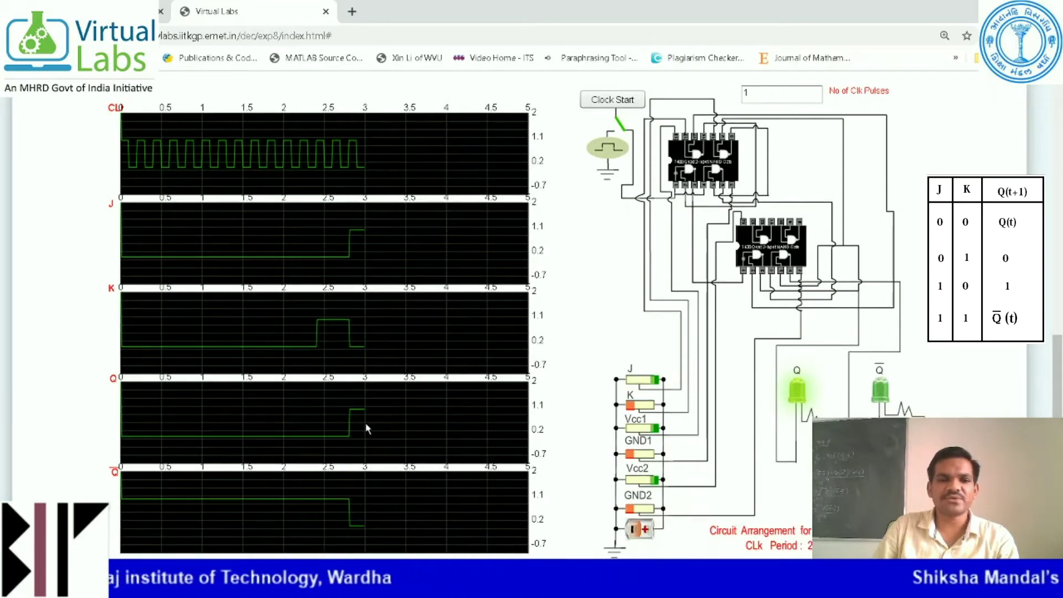
scroll(679, 280, up, 1)
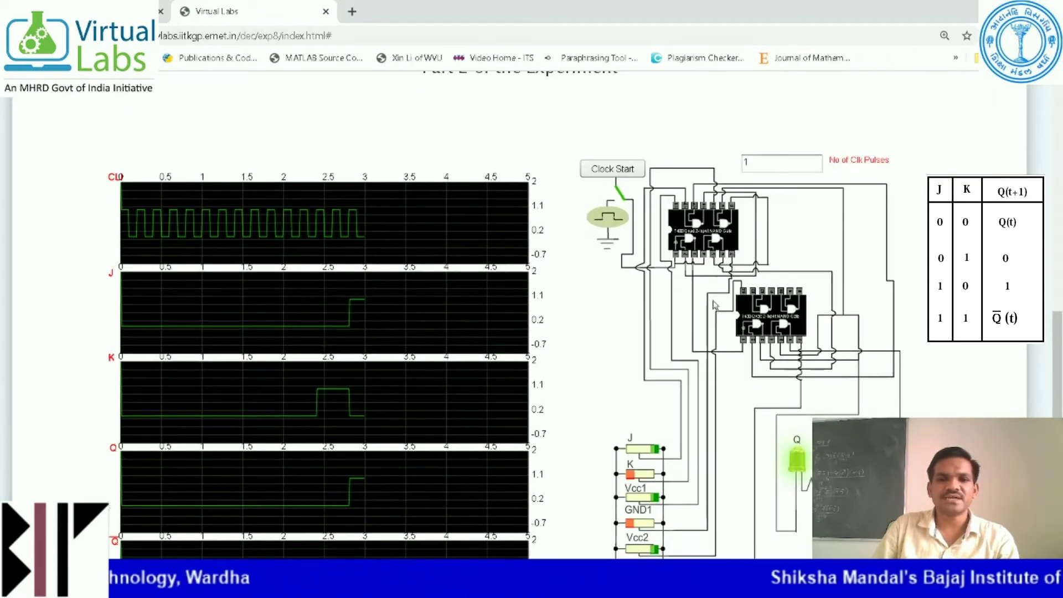
scroll(679, 282, down, 1)
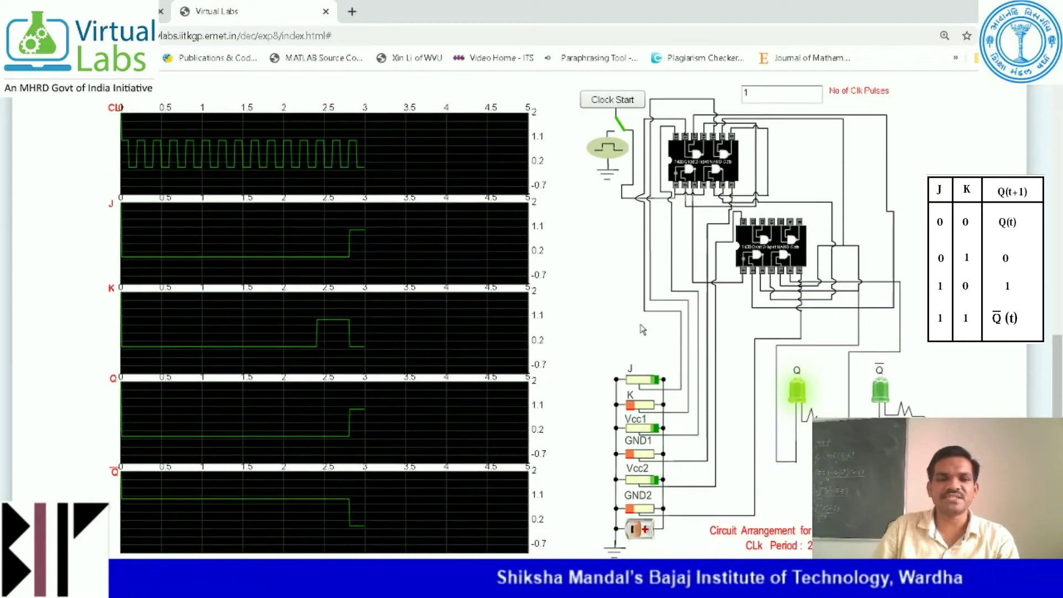
Return J to 0 and clock the flip-flop again, checking the Q and Q̄ plots
click(631, 382)
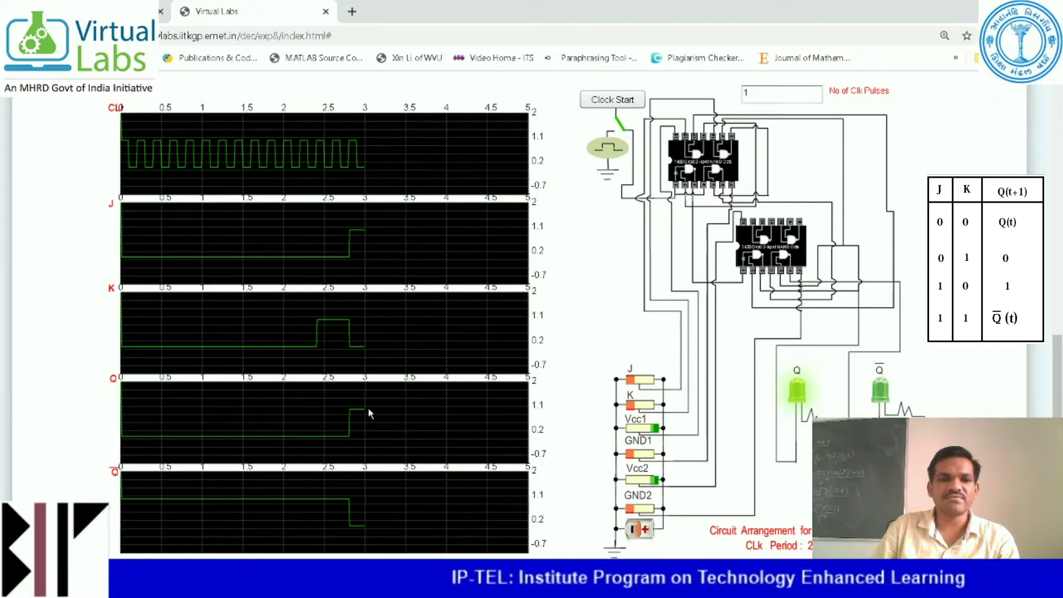
scroll(760, 162, up, 1)
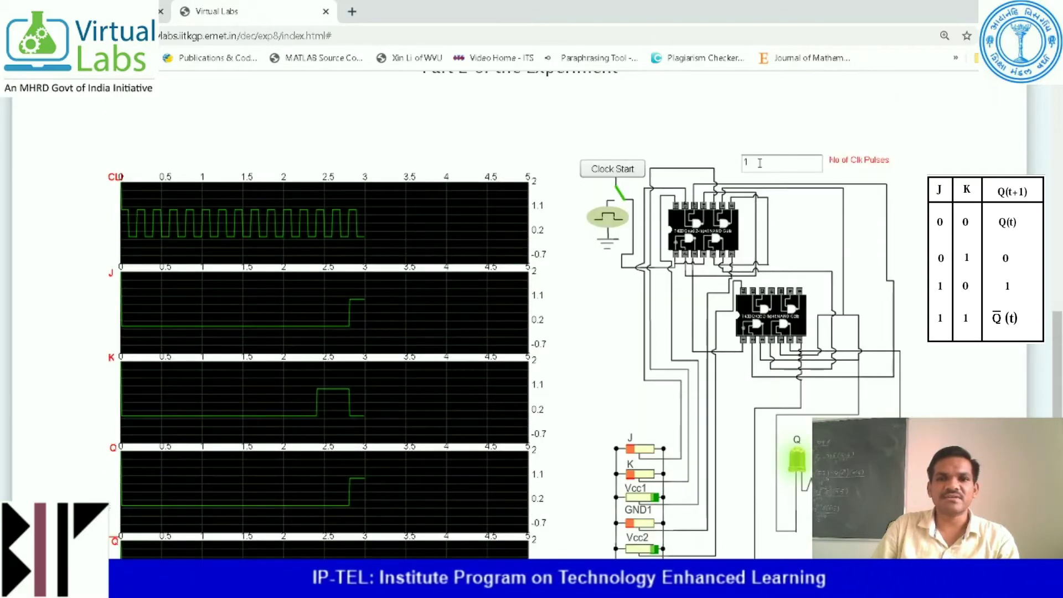
click(760, 163)
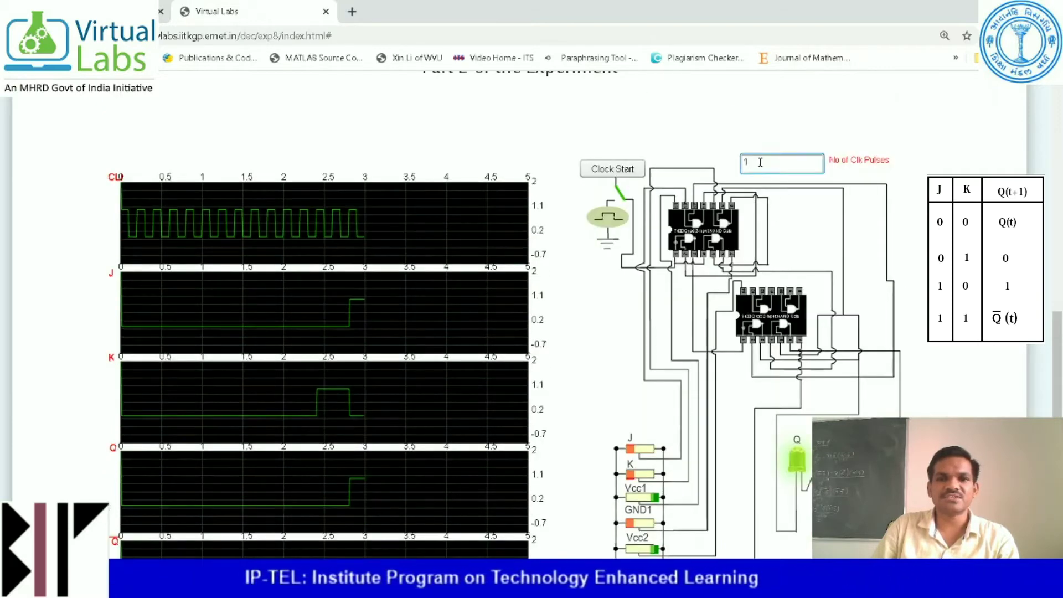
click(612, 169)
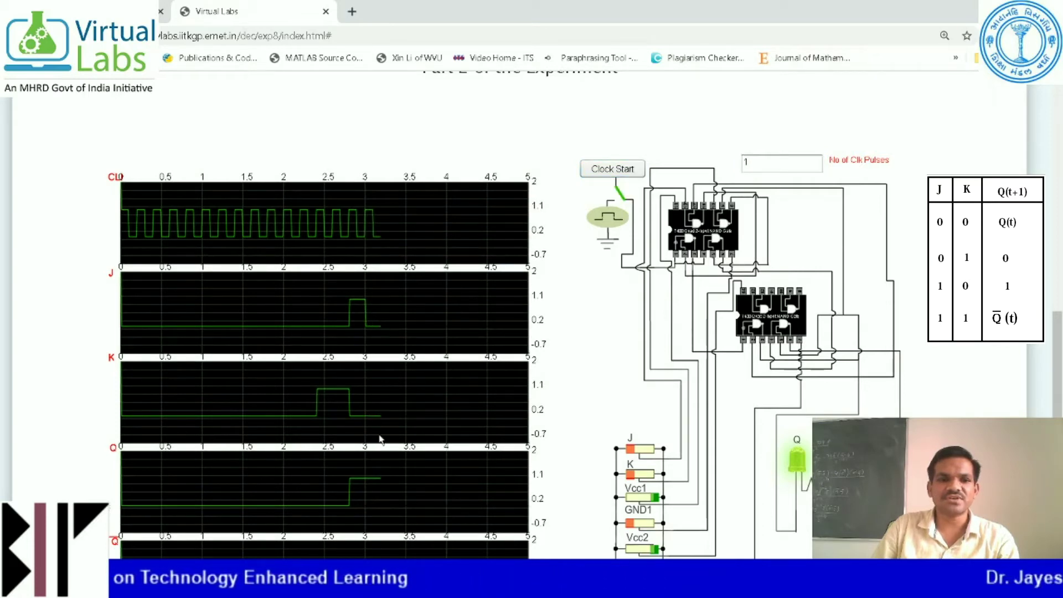
scroll(375, 425, down, 1)
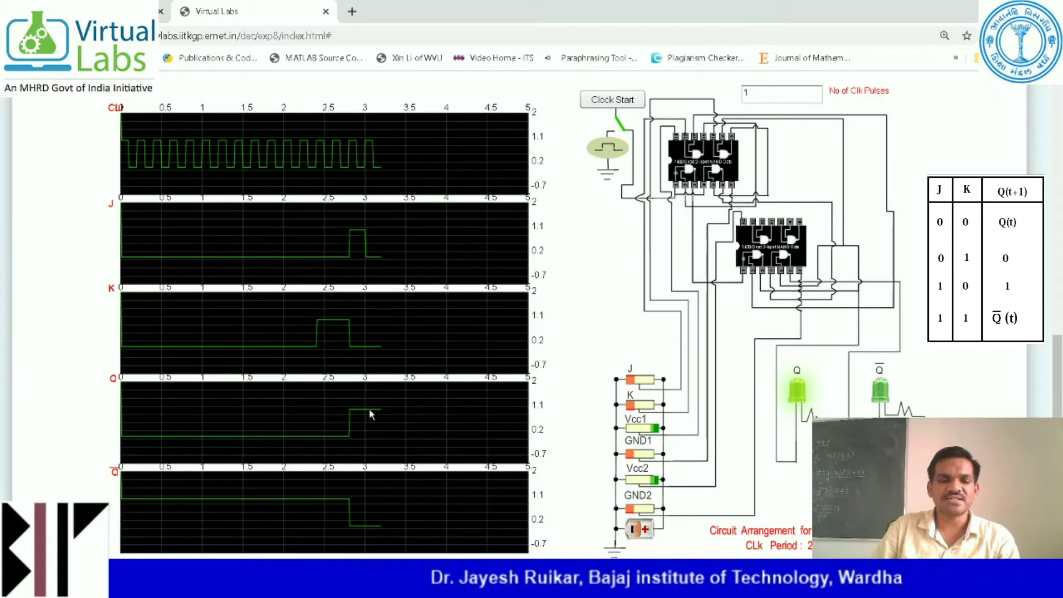
scroll(646, 326, down, 1)
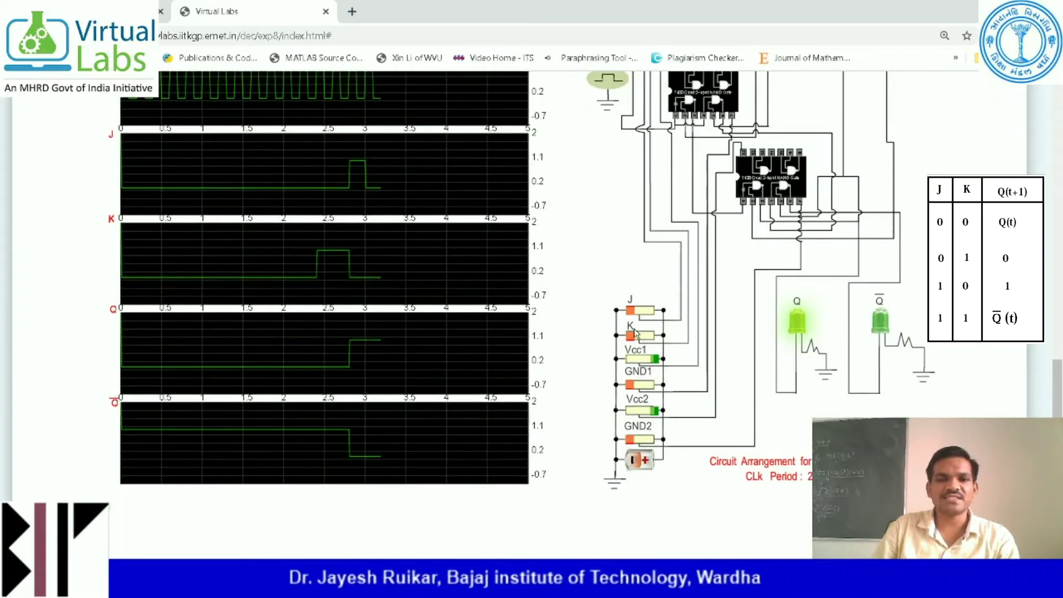
Set J=1 and K=1, run the clock, and compare the toggling Q/Q̄ waveforms and LEDs
click(655, 312)
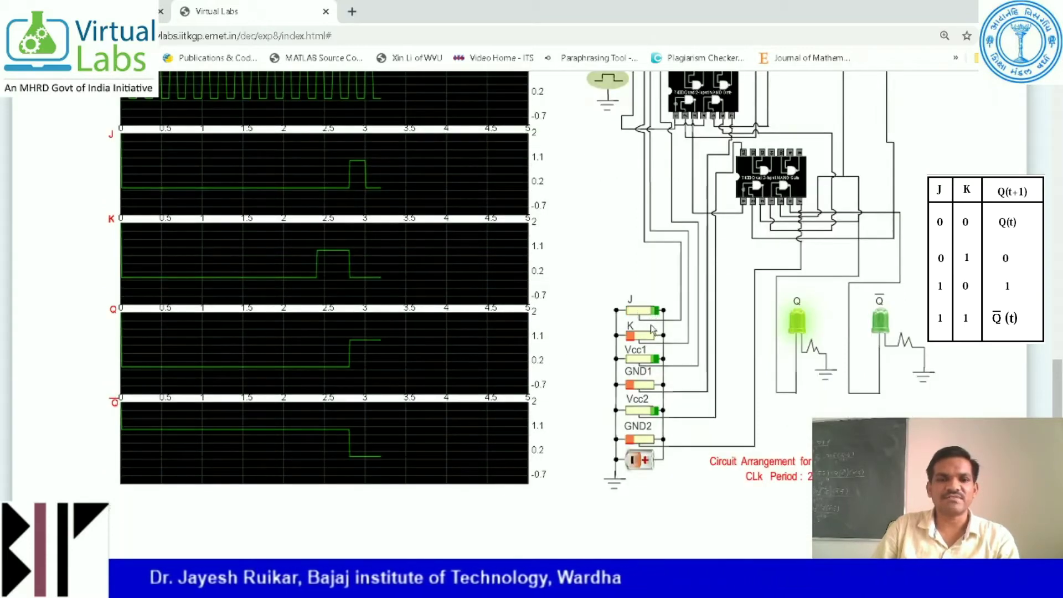
click(651, 338)
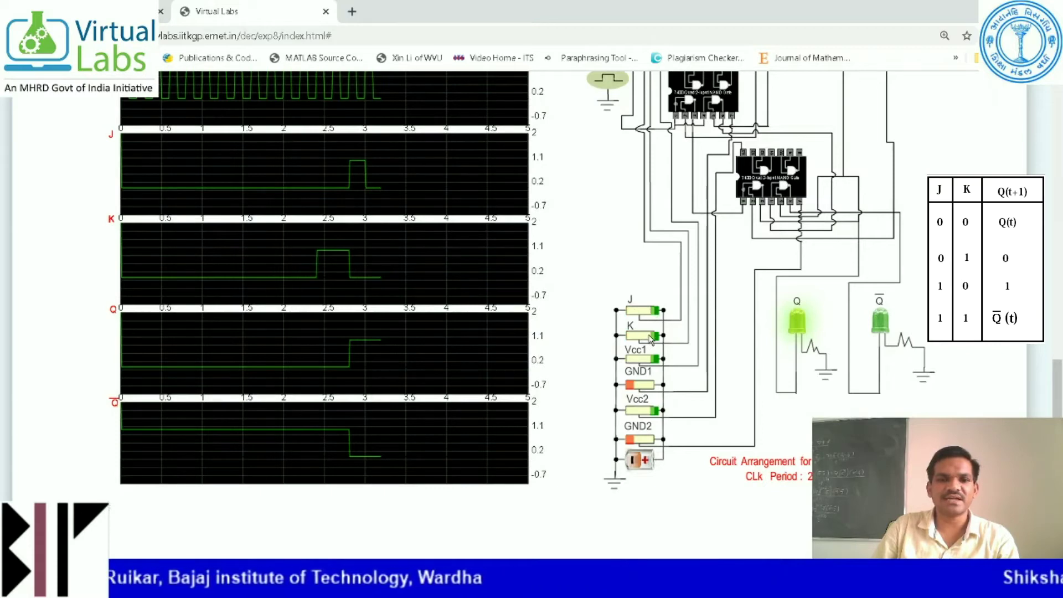
scroll(651, 339, up, 3)
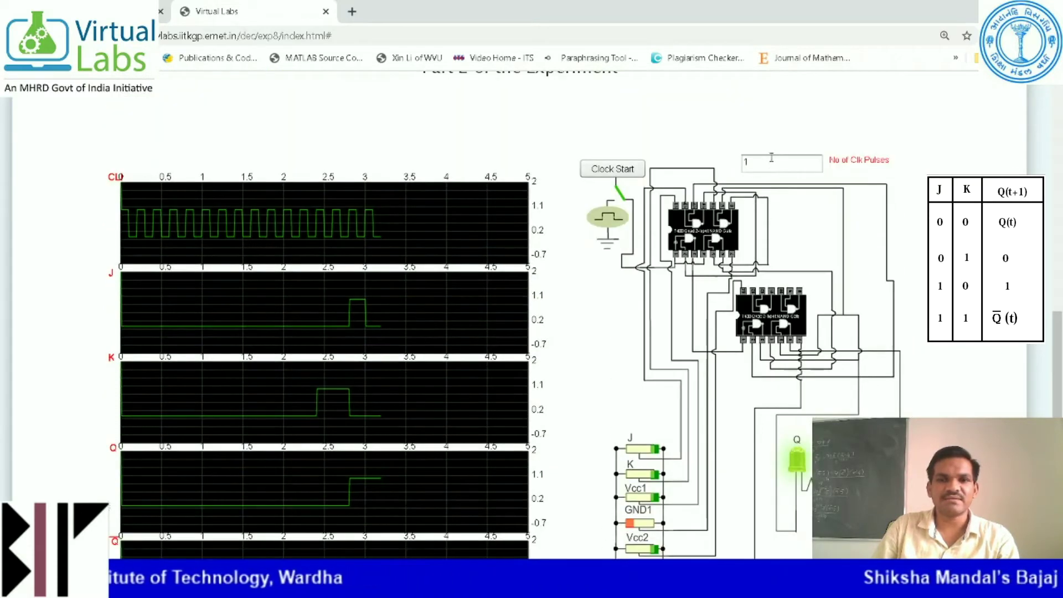
click(613, 169)
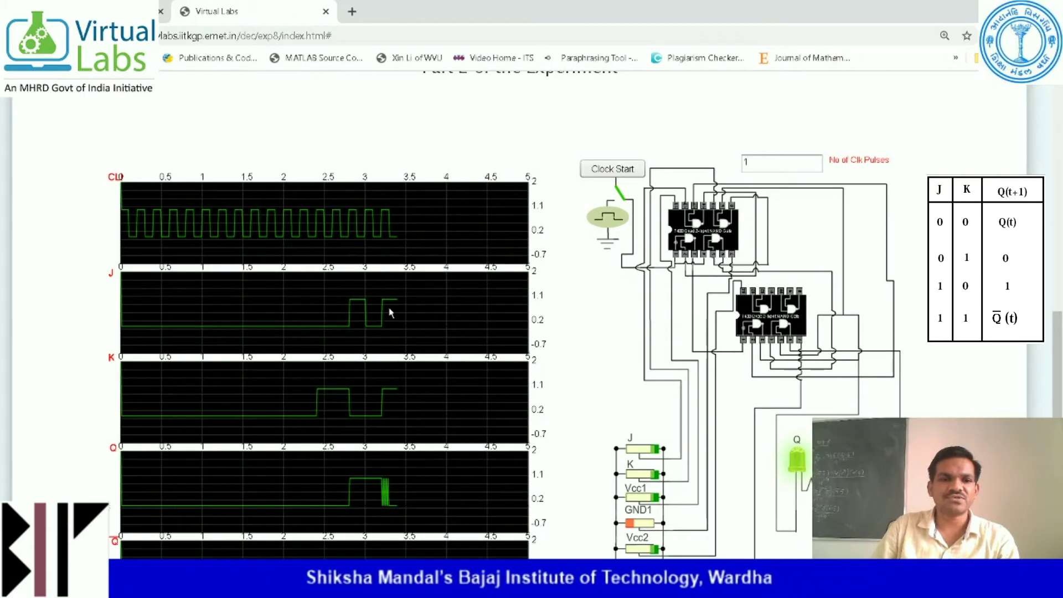
scroll(409, 409, down, 1)
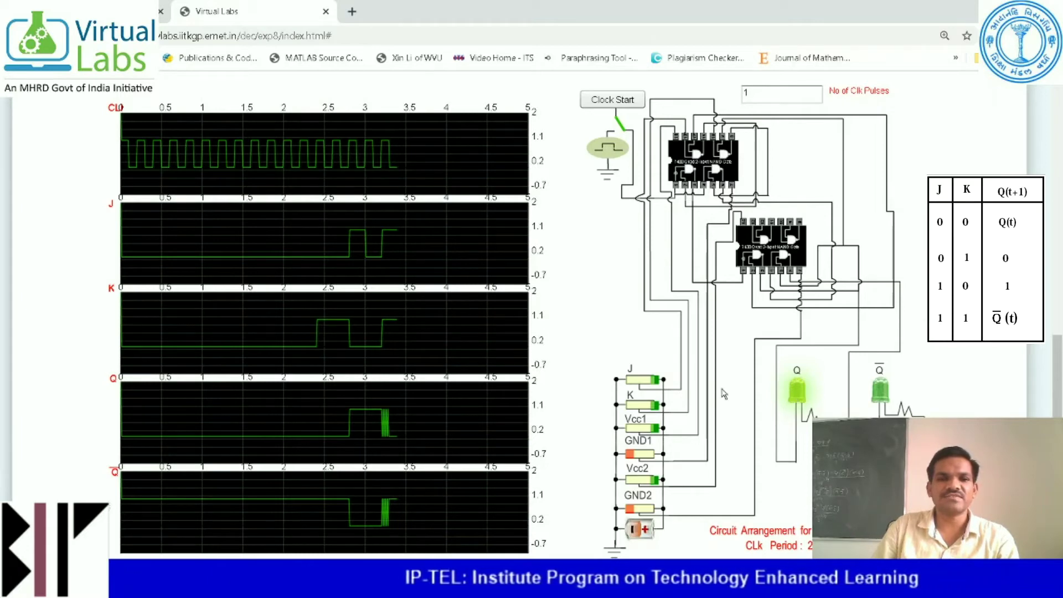
scroll(678, 339, down, 2)
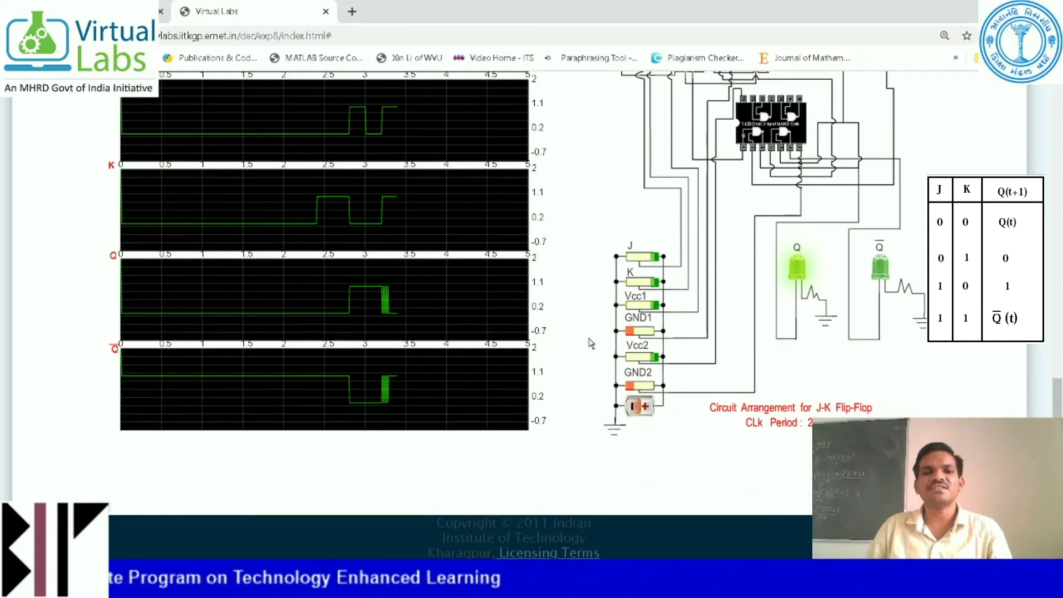
scroll(595, 338, up, 2)
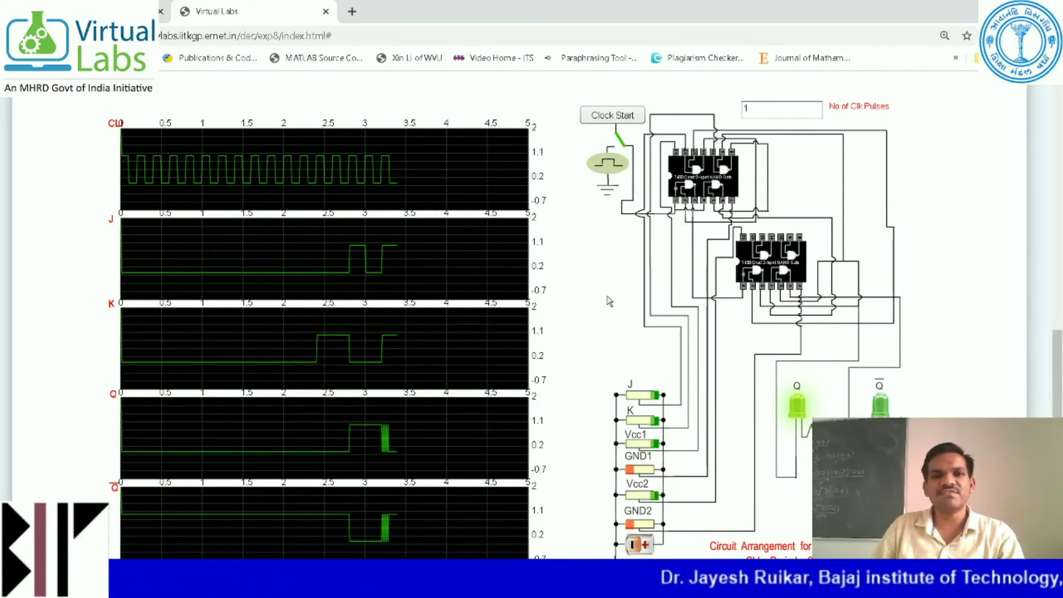
scroll(609, 301, down, 2)
scroll(609, 304, up, 4)
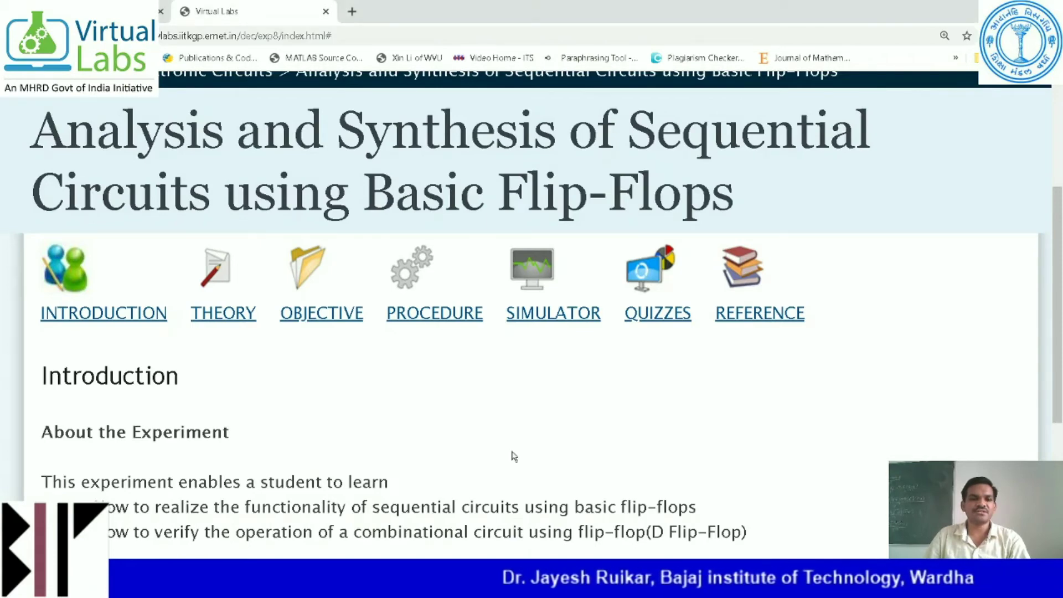
Switch from the Simulator section to the experiment's Procedure page
click(538, 301)
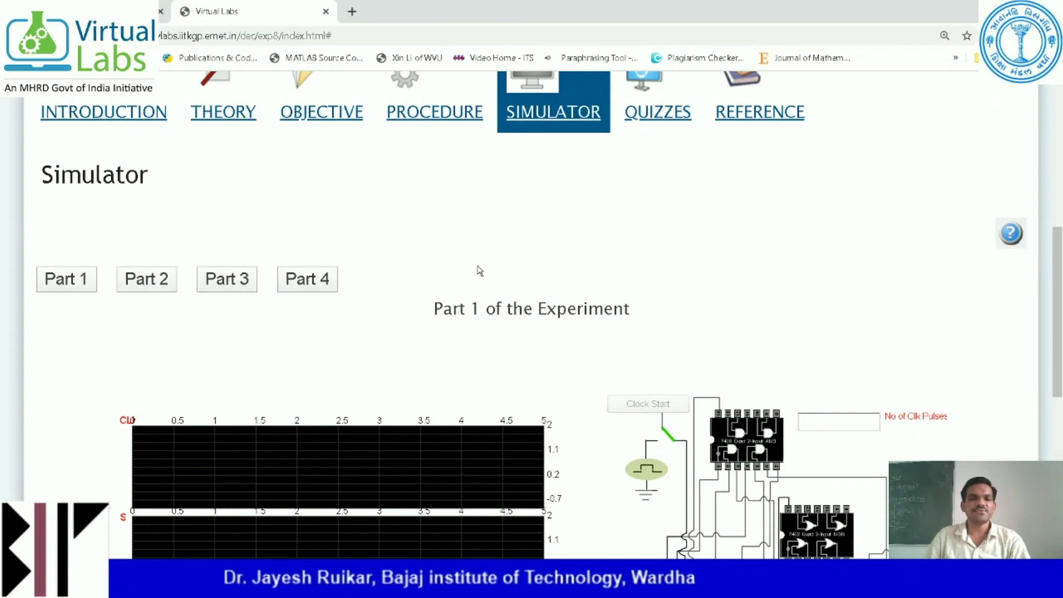
scroll(463, 268, up, 1)
click(418, 188)
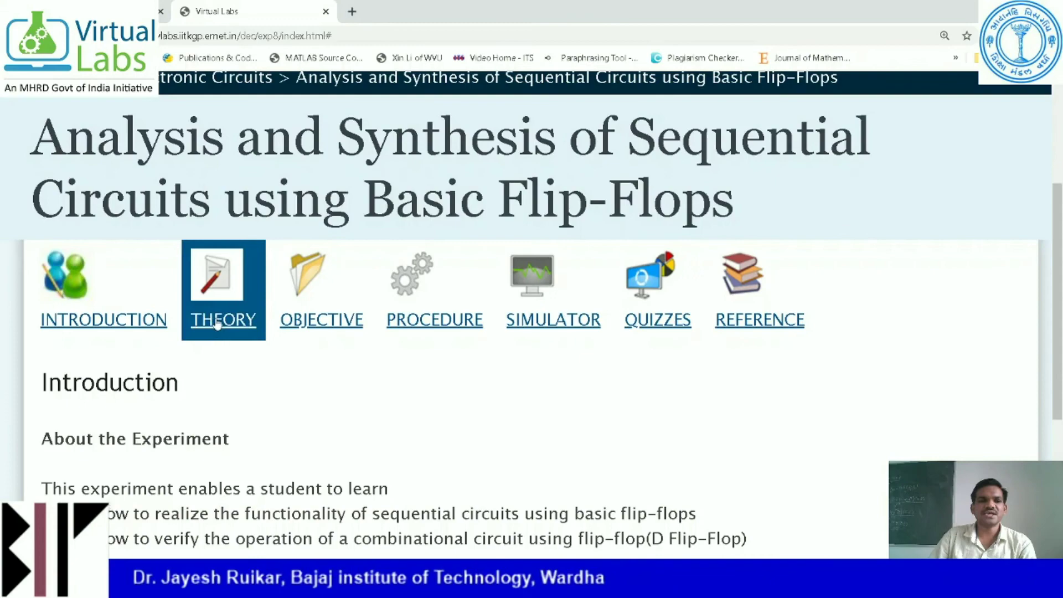
On the Theory page, review the J-K and D flip-flop figures and the D characteristic table
click(217, 316)
scroll(372, 338, down, 20)
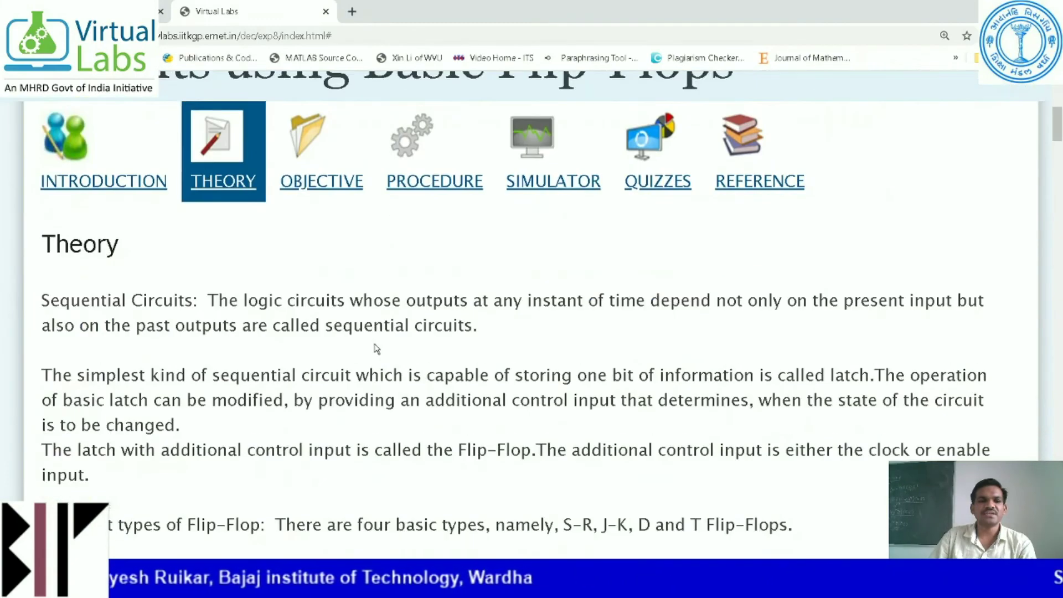
scroll(356, 338, down, 20)
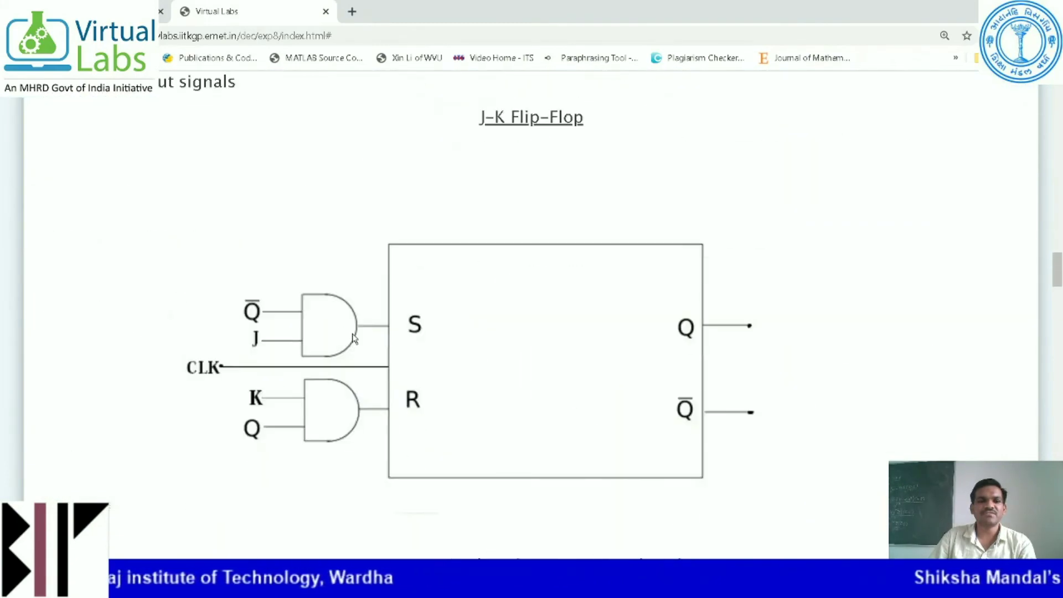
scroll(349, 337, down, 10)
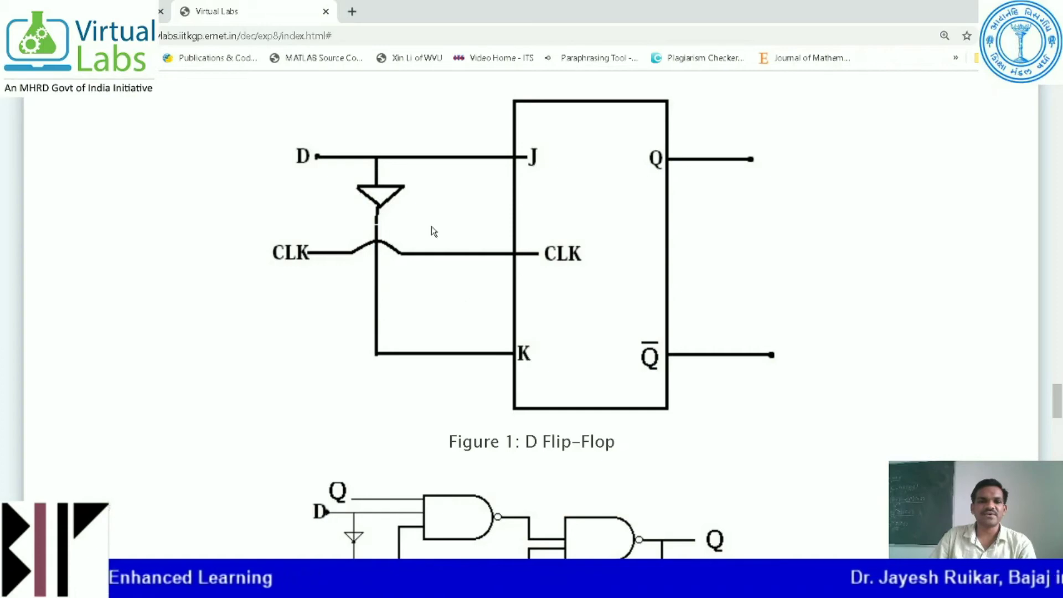
scroll(434, 236, down, 3)
scroll(439, 250, down, 1)
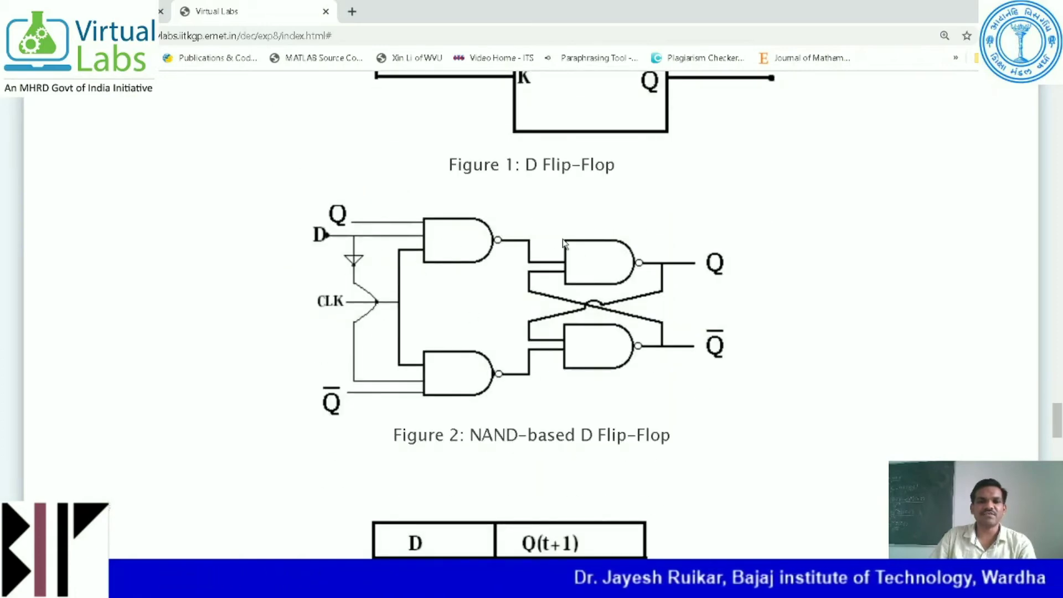
scroll(565, 266, down, 4)
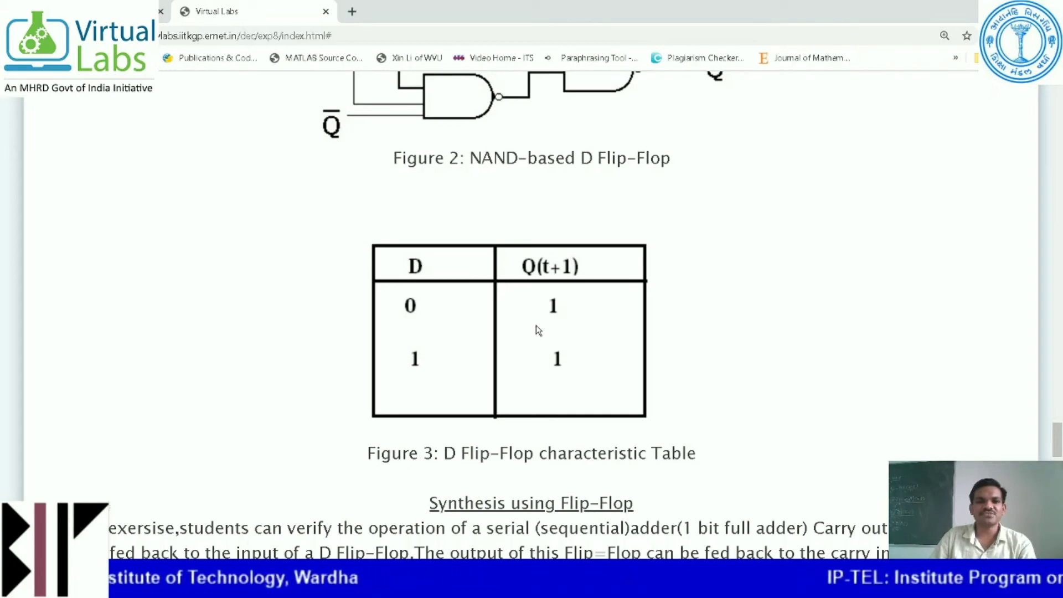
scroll(463, 348, up, 15)
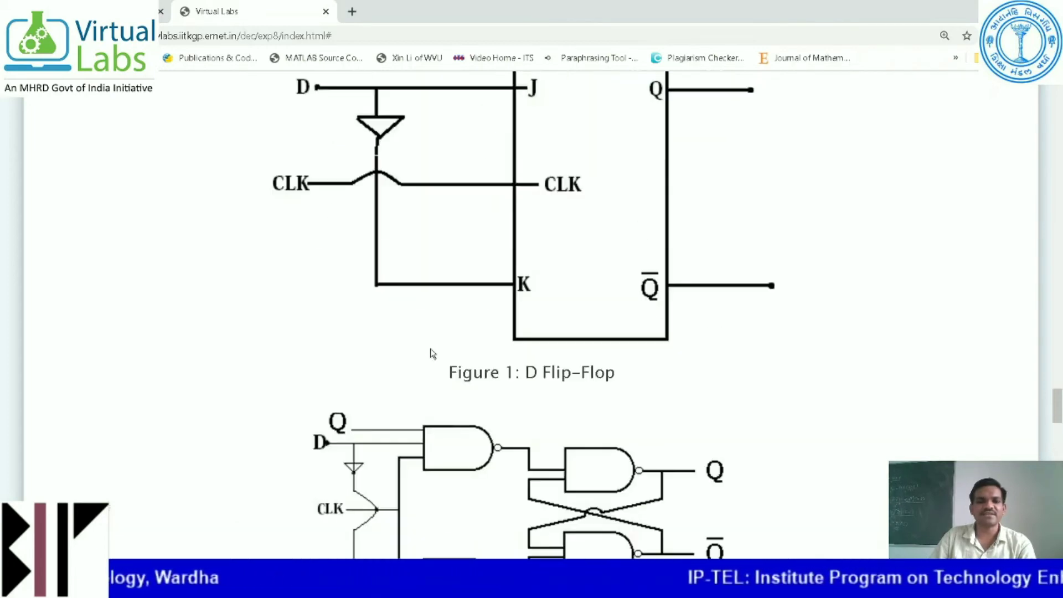
scroll(431, 351, up, 20)
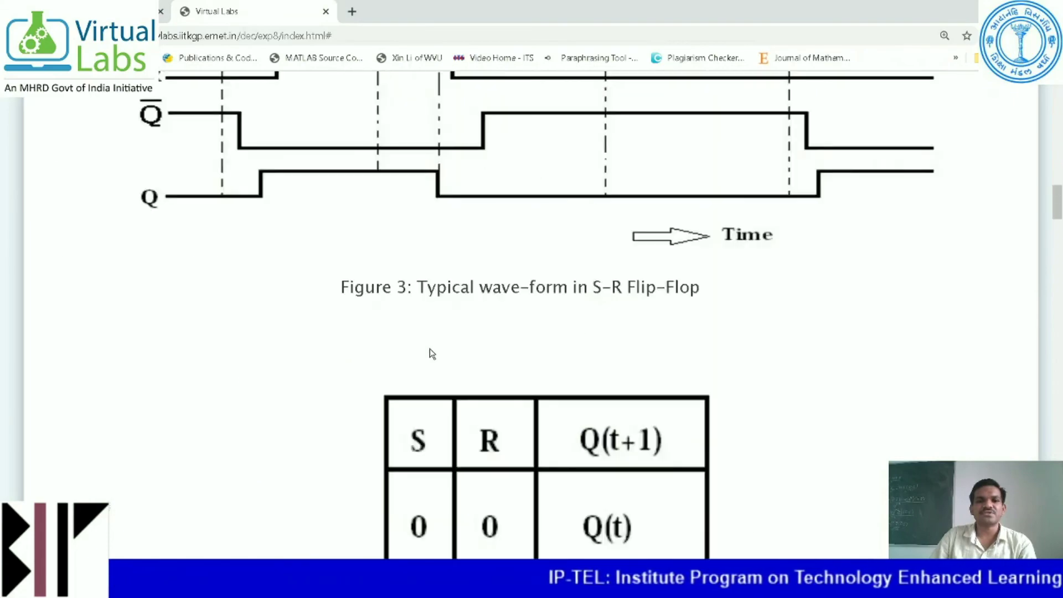
scroll(609, 332, down, 5)
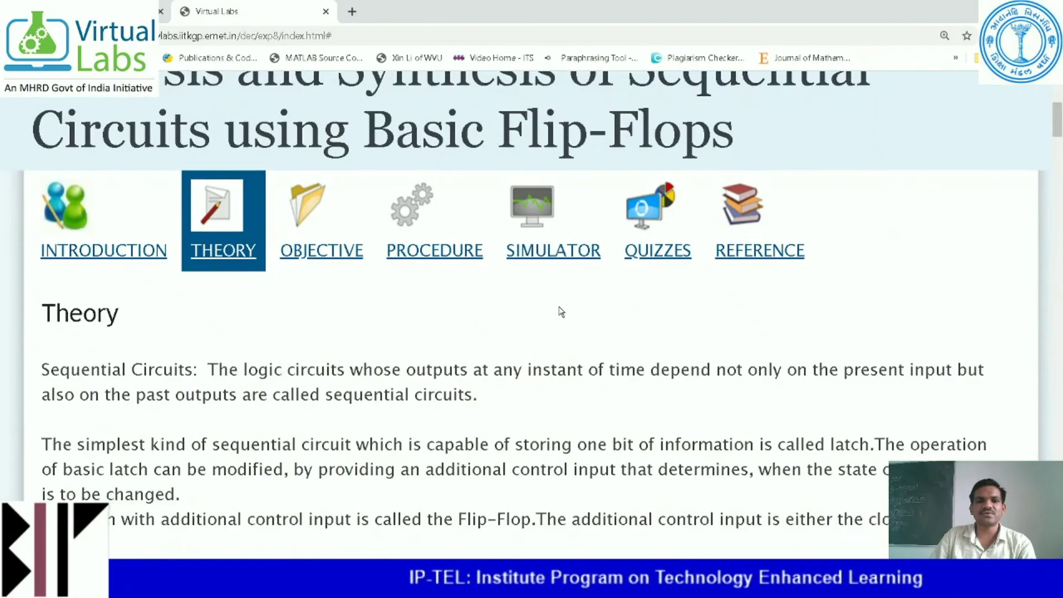
Return to the Simulator and load Part 3, the D flip-flop circuit
click(552, 231)
scroll(548, 255, down, 6)
scroll(553, 272, down, 1)
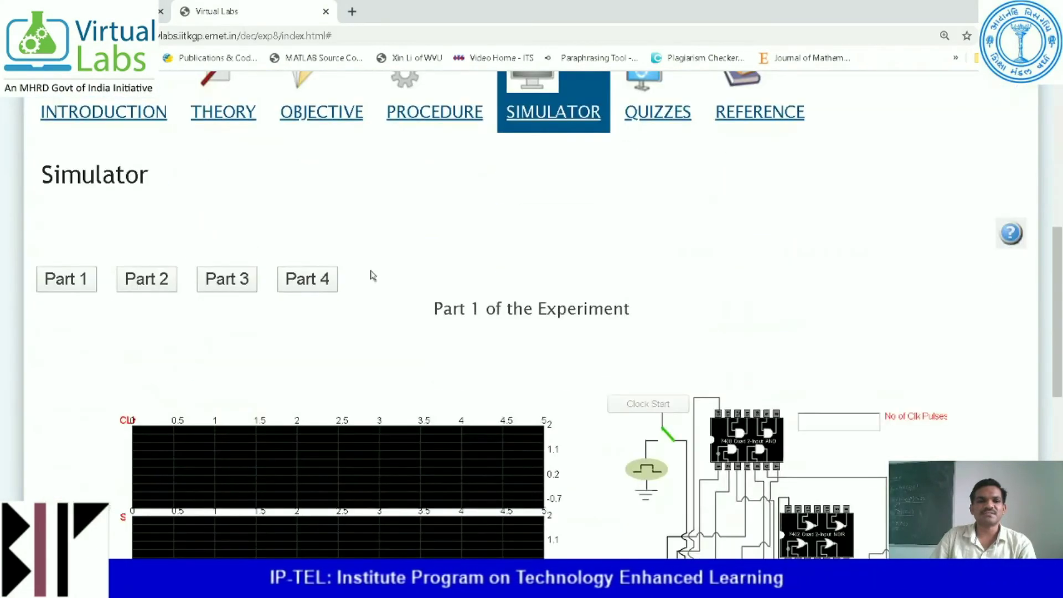
click(227, 278)
scroll(441, 277, down, 5)
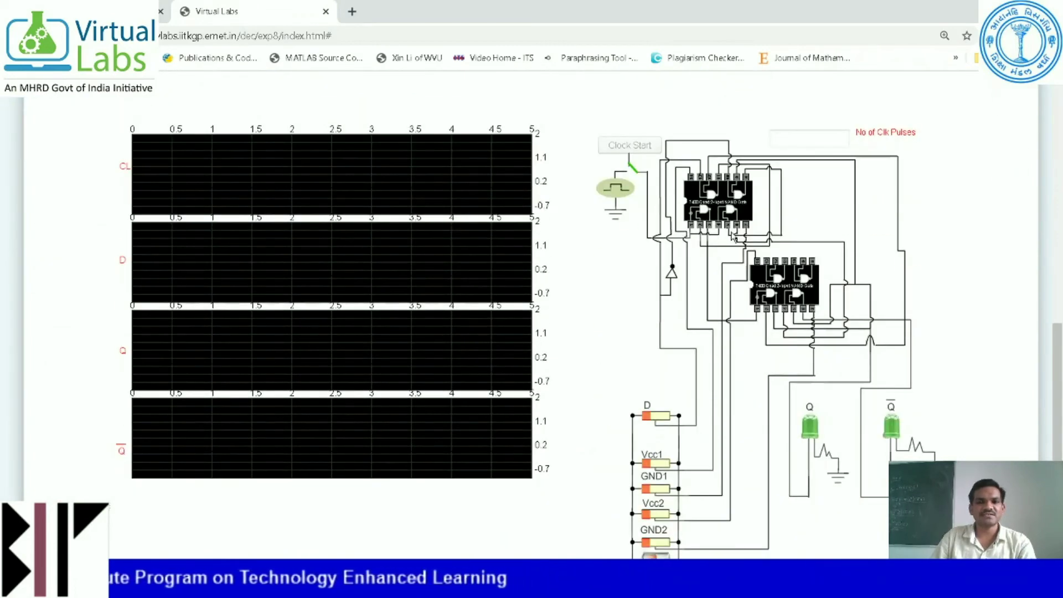
Adjust the browser zoom so the D flip-flop circuit, Q and Q̄ LEDs and caption fit on screen
key(ctrl+plus)
key(ctrl+plus)
scroll(680, 361, right, 5)
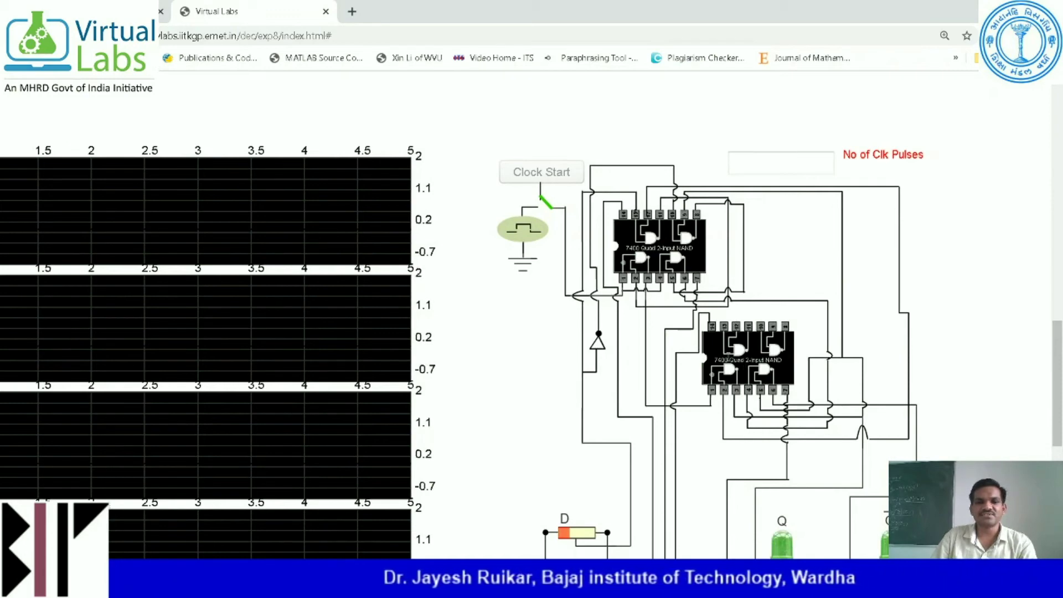
scroll(661, 360, down, 5)
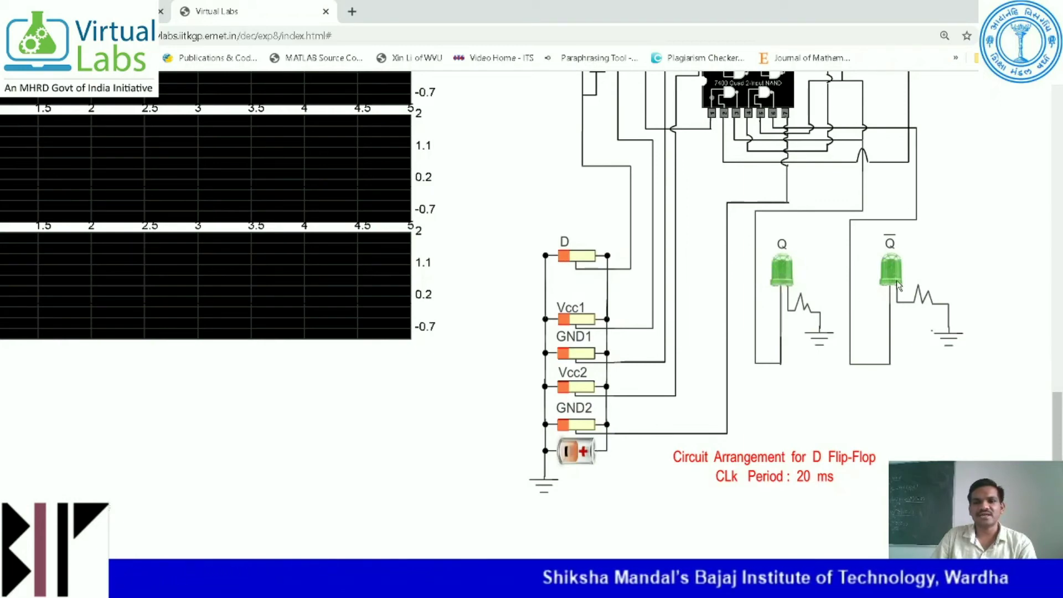
scroll(764, 285, up, 5)
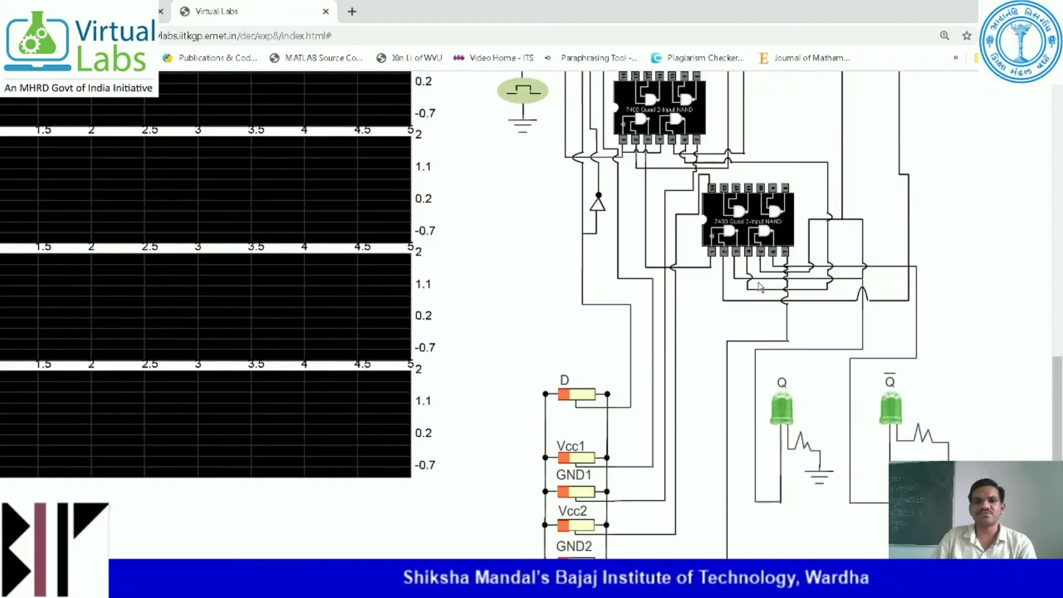
key(ctrl+minus)
key(ctrl+minus)
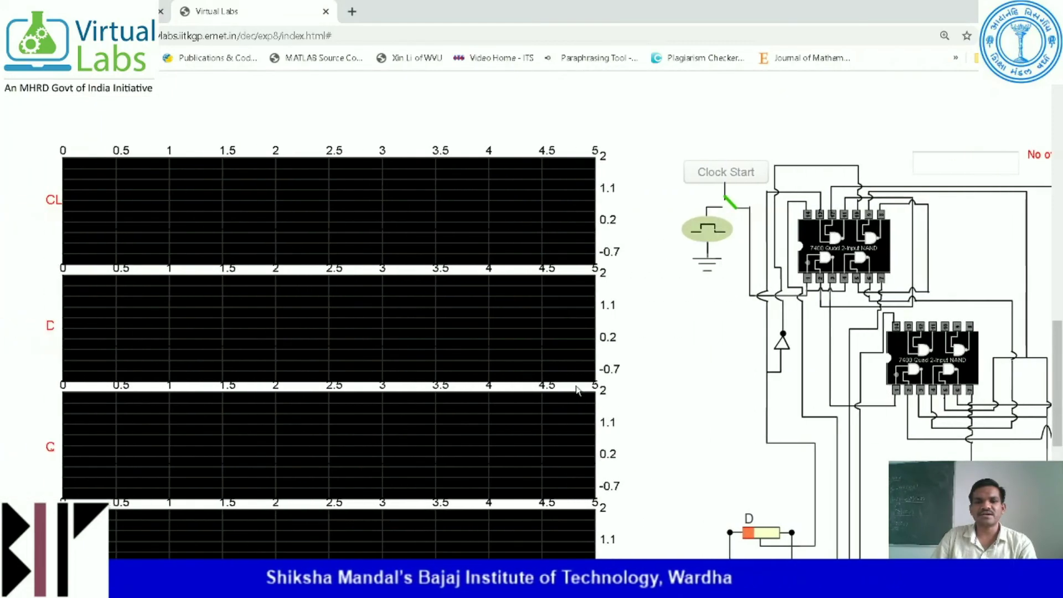
key(ctrl+minus)
key(ctrl+minus)
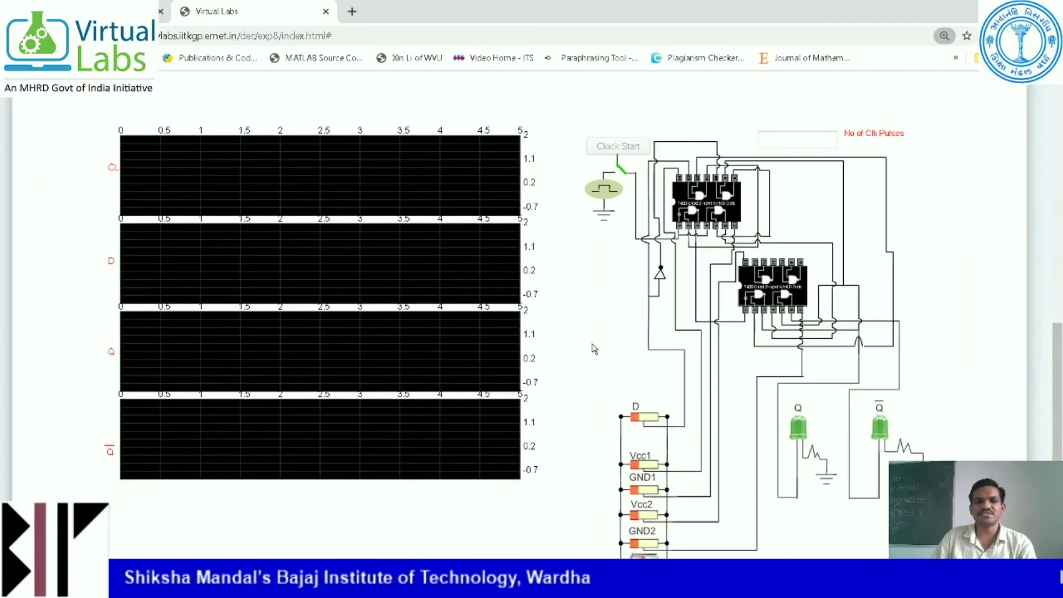
key(ctrl+plus)
key(ctrl+plus)
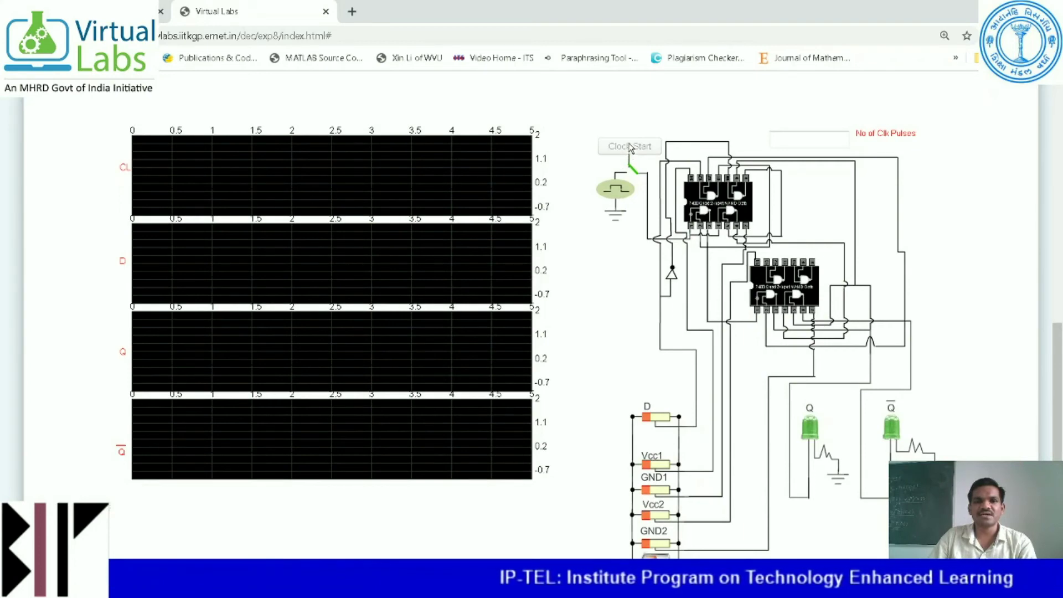
scroll(635, 150, down, 1)
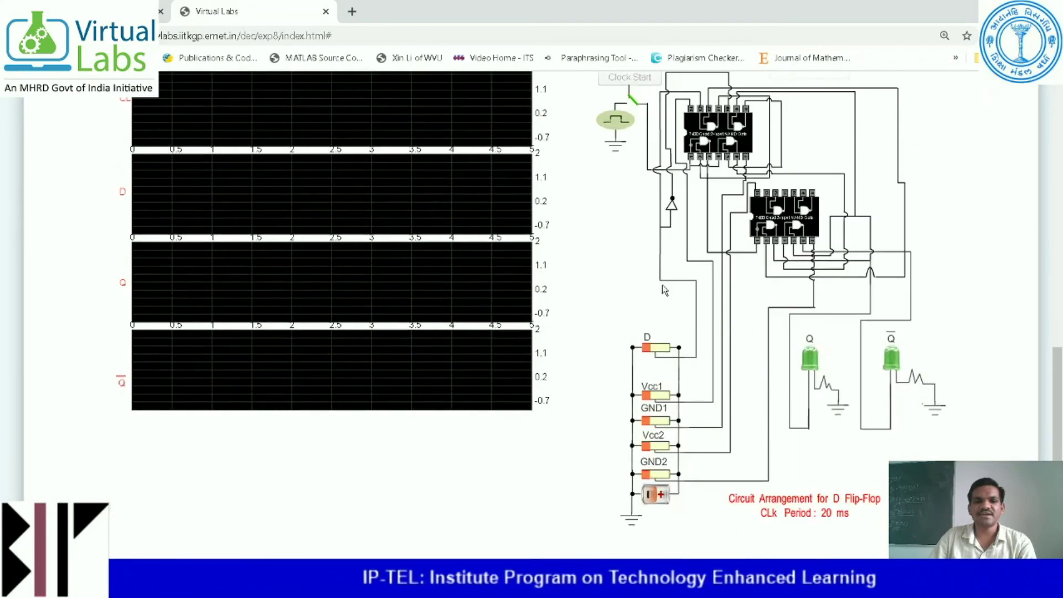
Turn on the Vcc1 and Vcc2 supplies for the D flip-flop
click(665, 396)
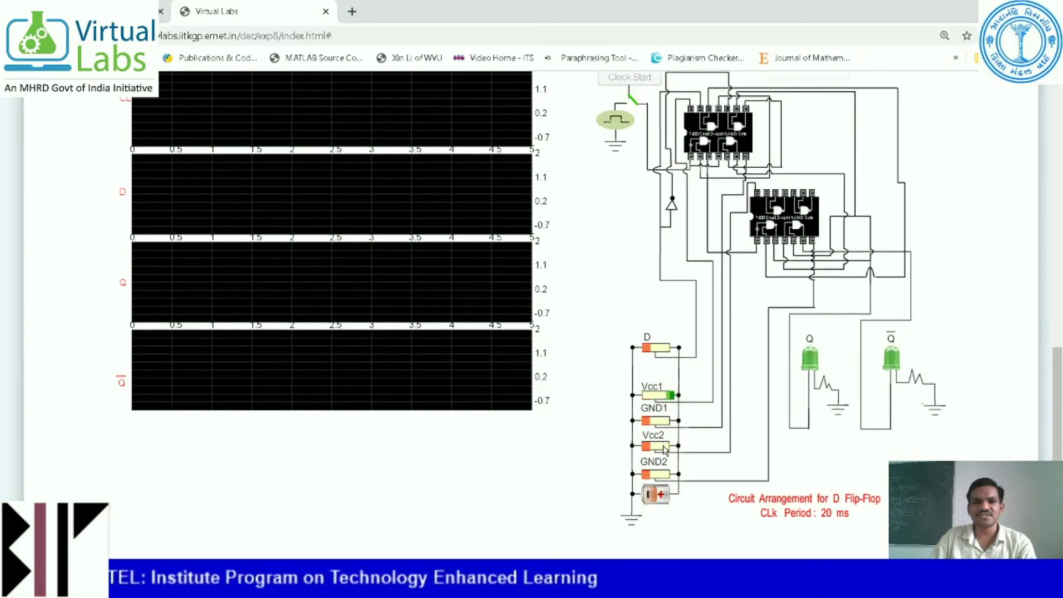
click(666, 448)
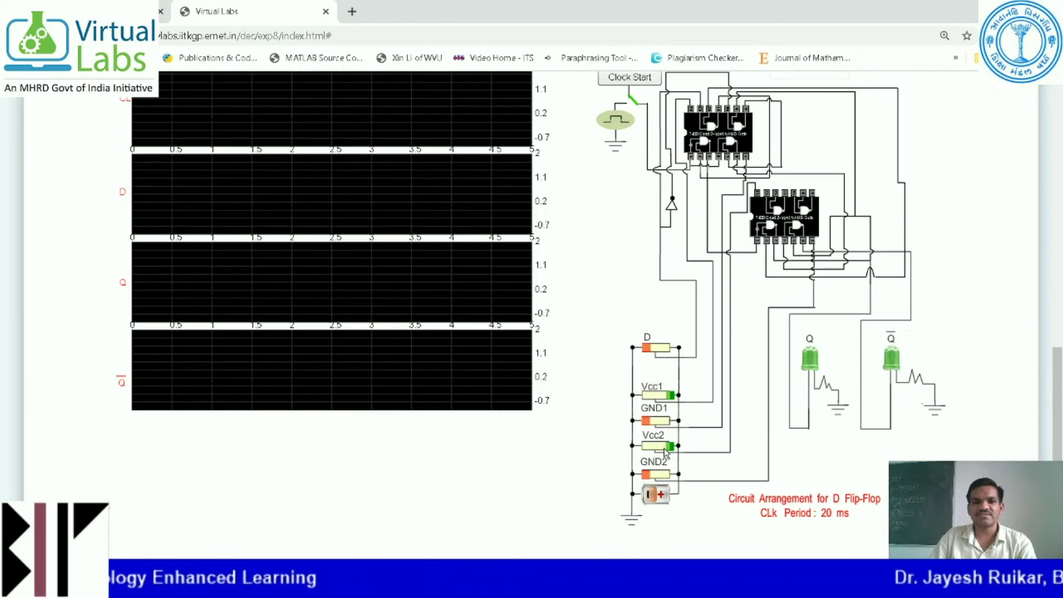
scroll(658, 437, up, 2)
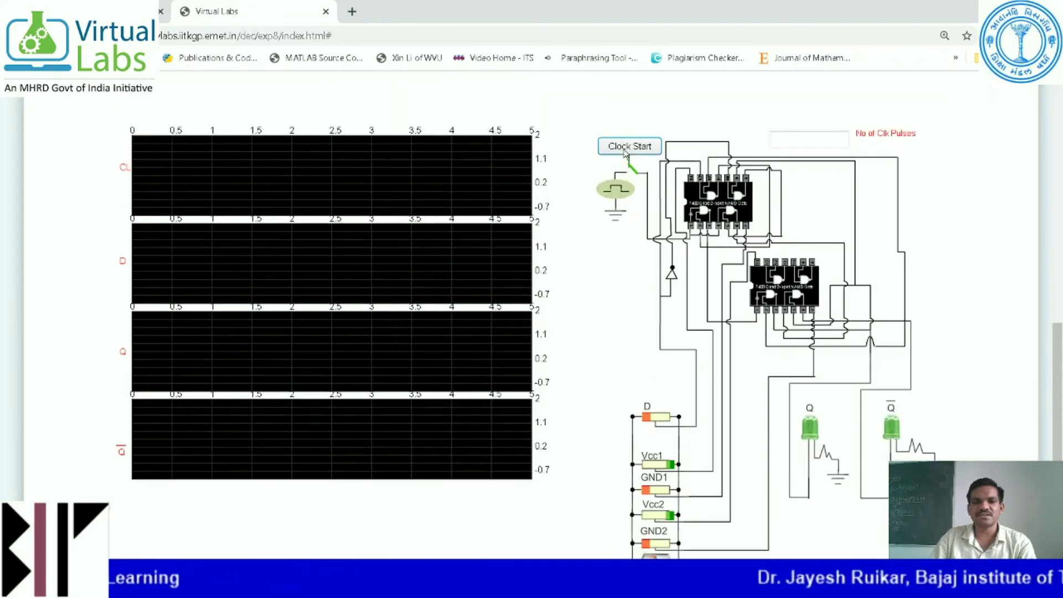
scroll(735, 218, down, 3)
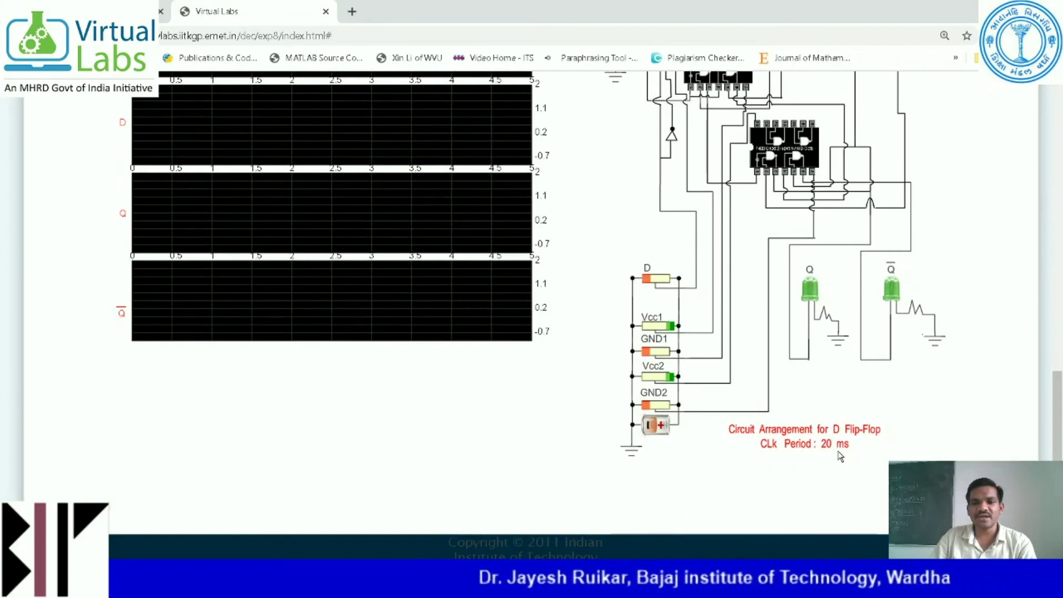
scroll(728, 432, up, 3)
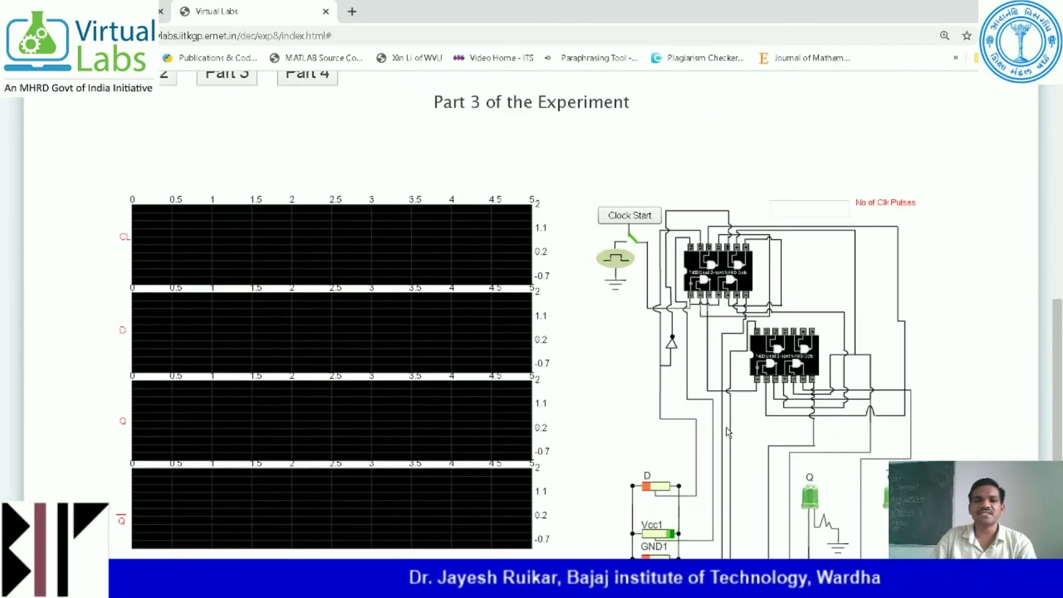
Run the clock for a few pulses with D low, then stop it, leaving Q low and Q̄ high
click(625, 217)
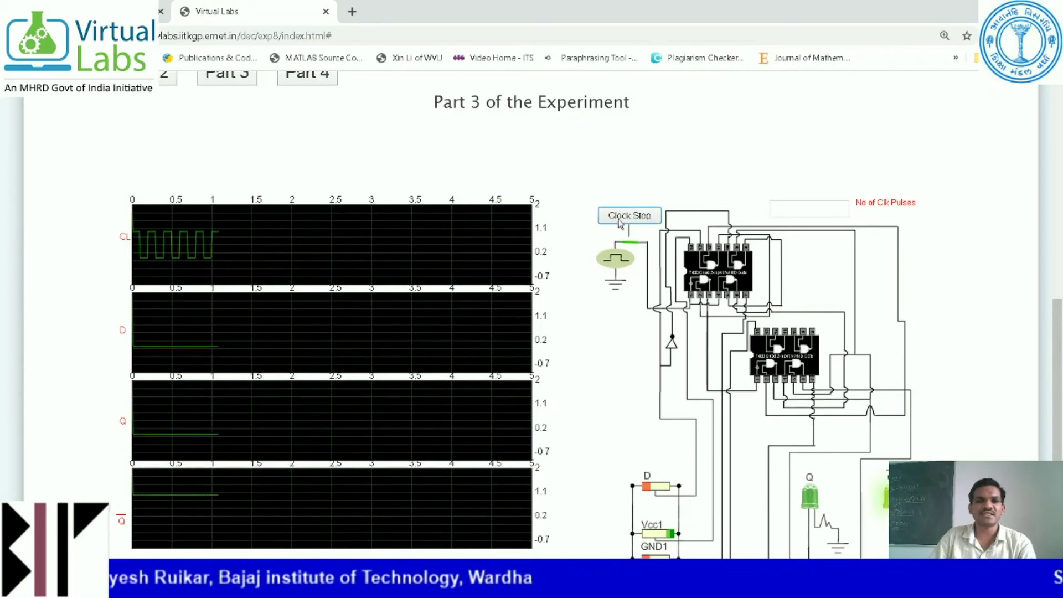
click(628, 216)
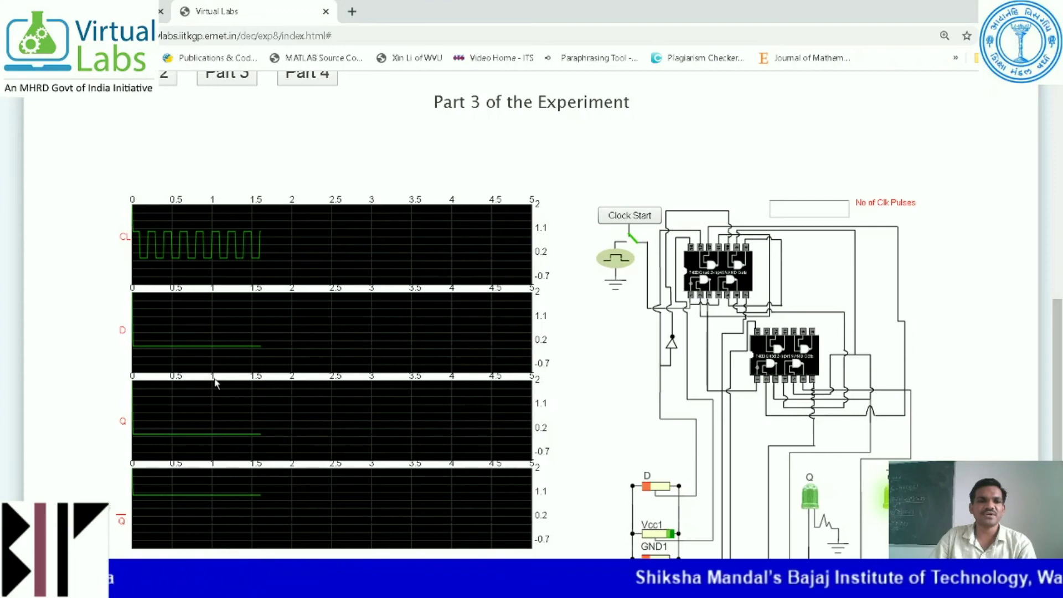
scroll(561, 395, down, 2)
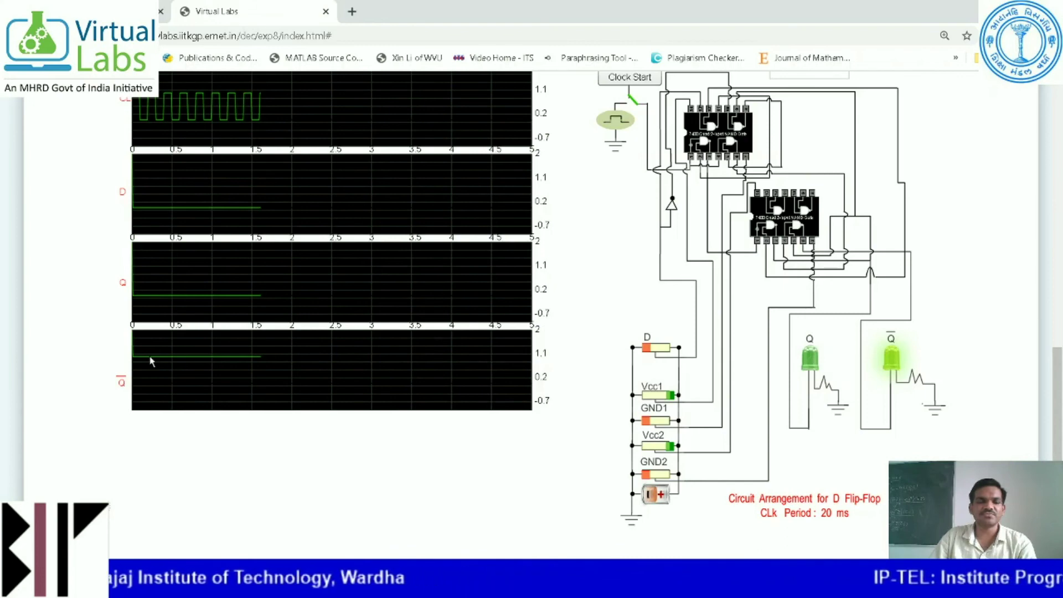
scroll(472, 365, up, 1)
scroll(527, 303, down, 1)
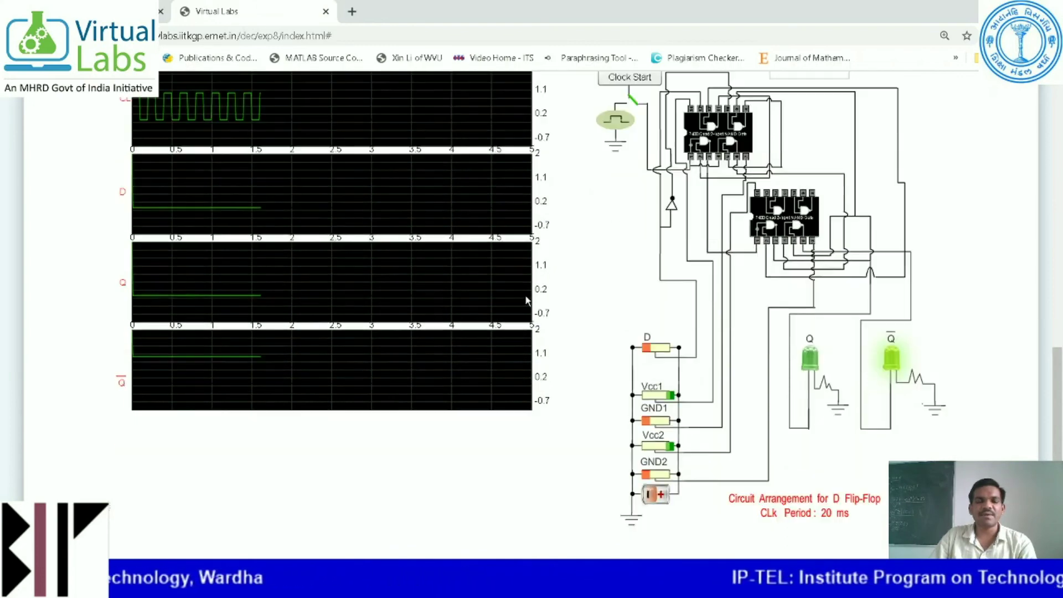
Set D high and enter 1 as the number of clock pulses
click(666, 355)
scroll(664, 344, up, 2)
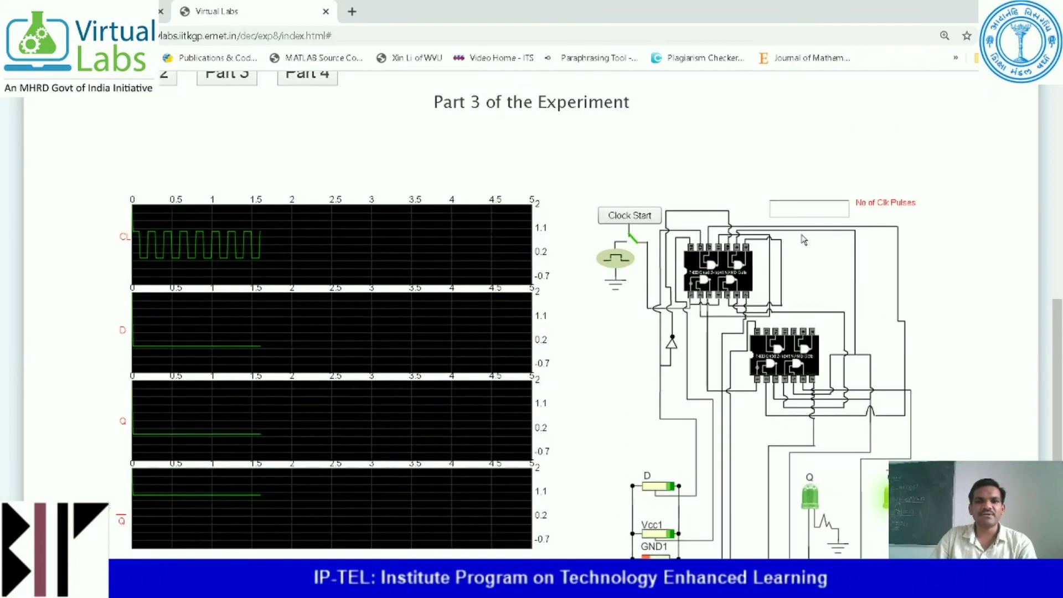
click(791, 207)
text(1)
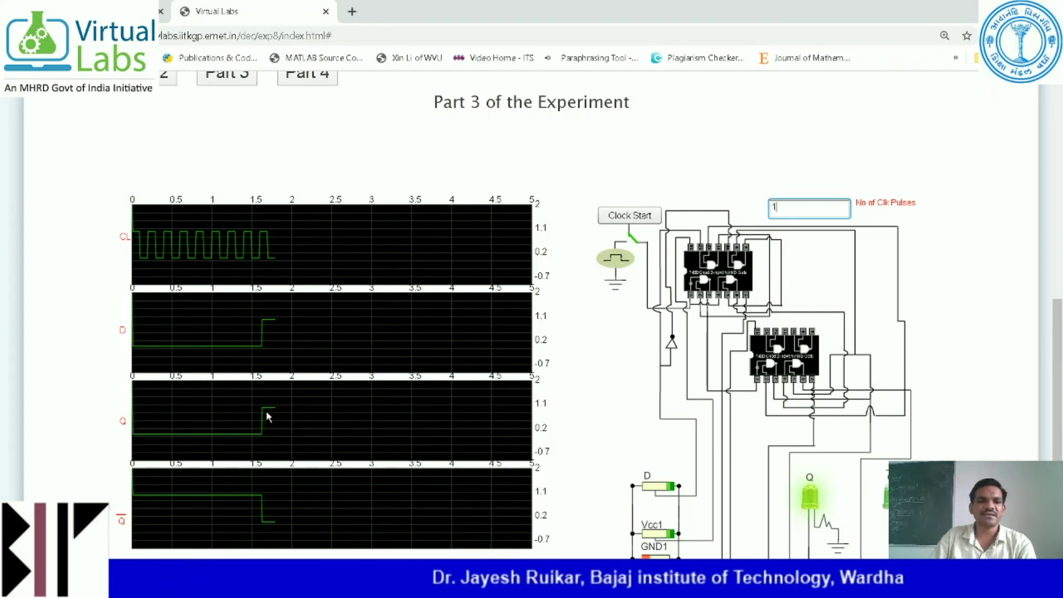
Set D low and apply the single clock pulse, with Q following D and Q̄ inverting
scroll(587, 296, down, 3)
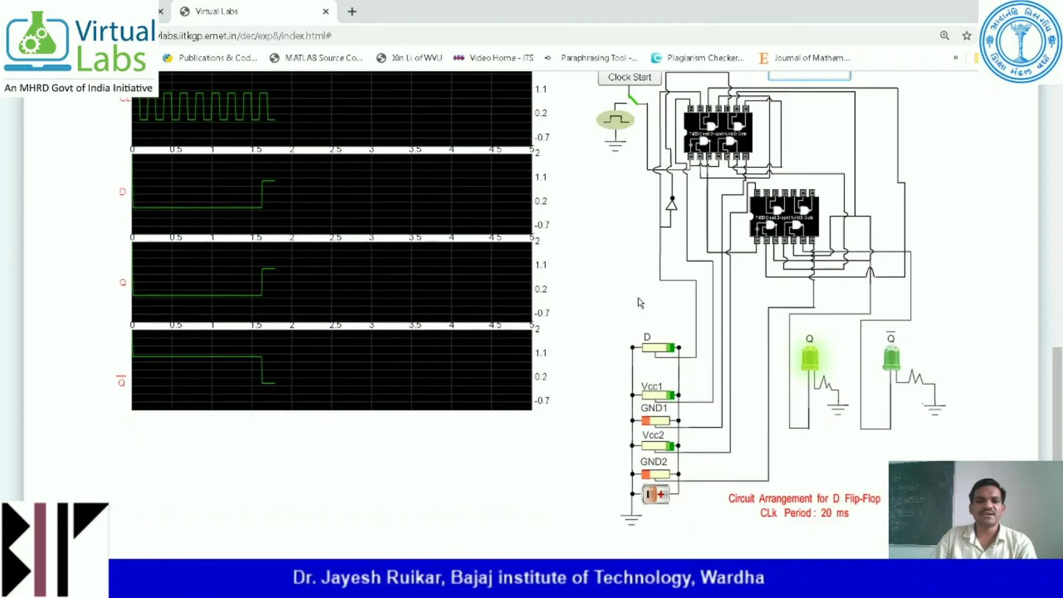
click(648, 352)
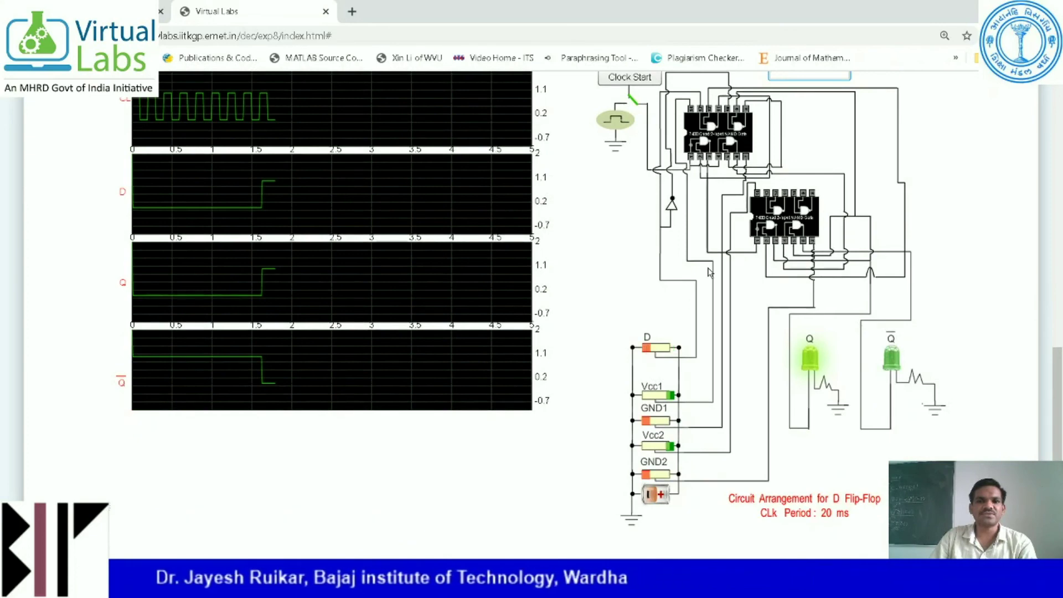
scroll(655, 227, up, 3)
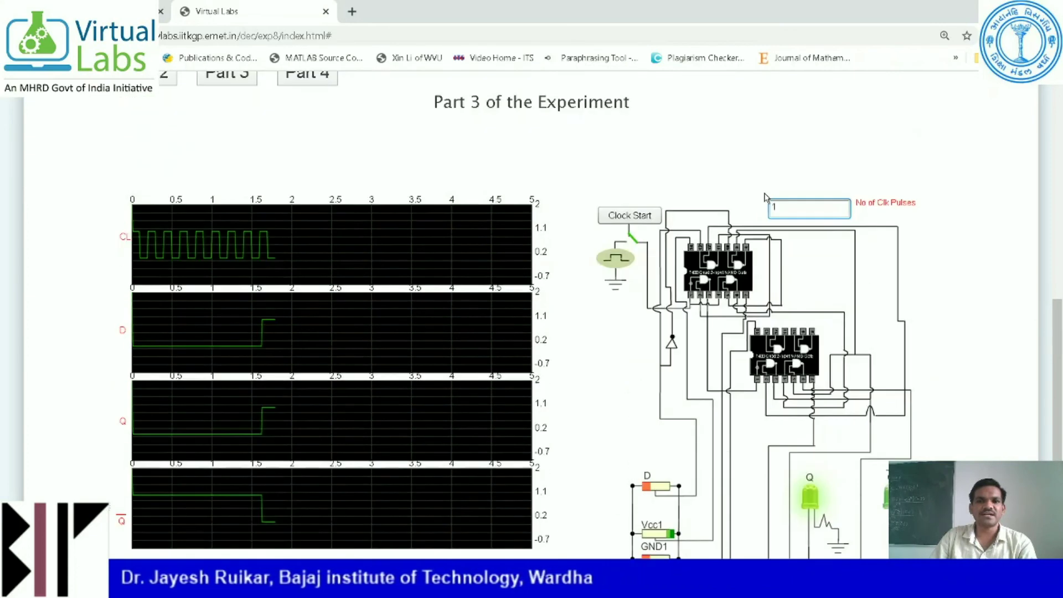
click(625, 216)
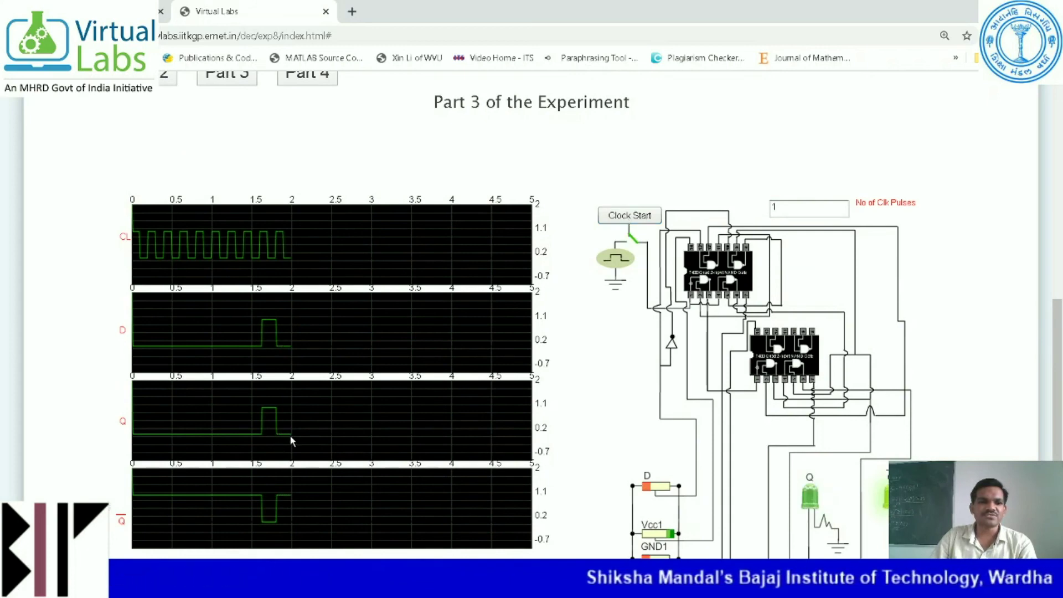
scroll(290, 438, down, 1)
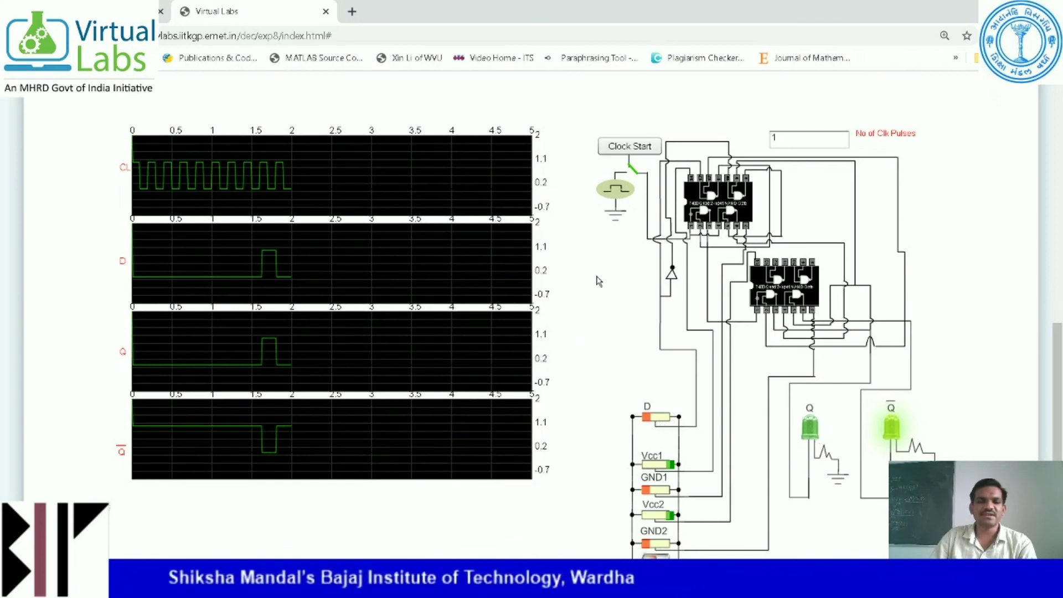
Set D high again and run the clock briefly to latch Q high
click(667, 421)
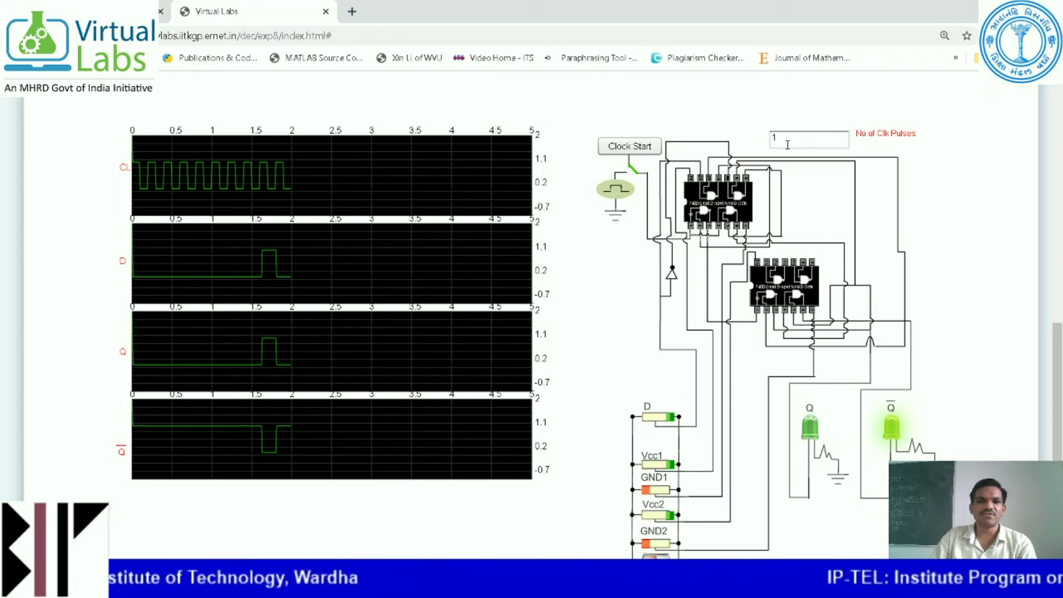
click(620, 147)
click(601, 151)
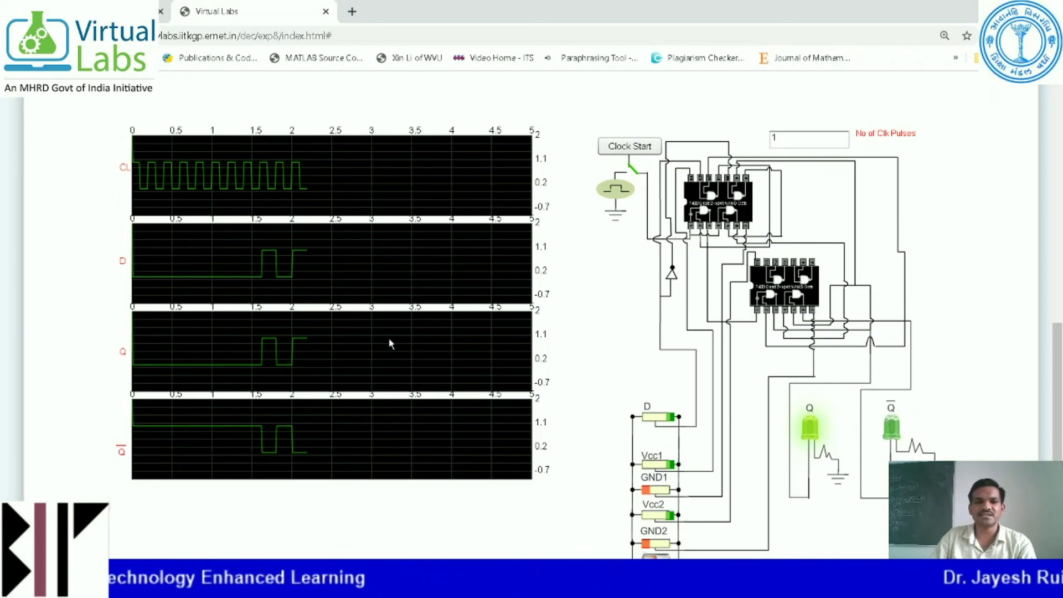
Set D low, apply one clock pulse, and return to the Part buttons at the top
click(657, 421)
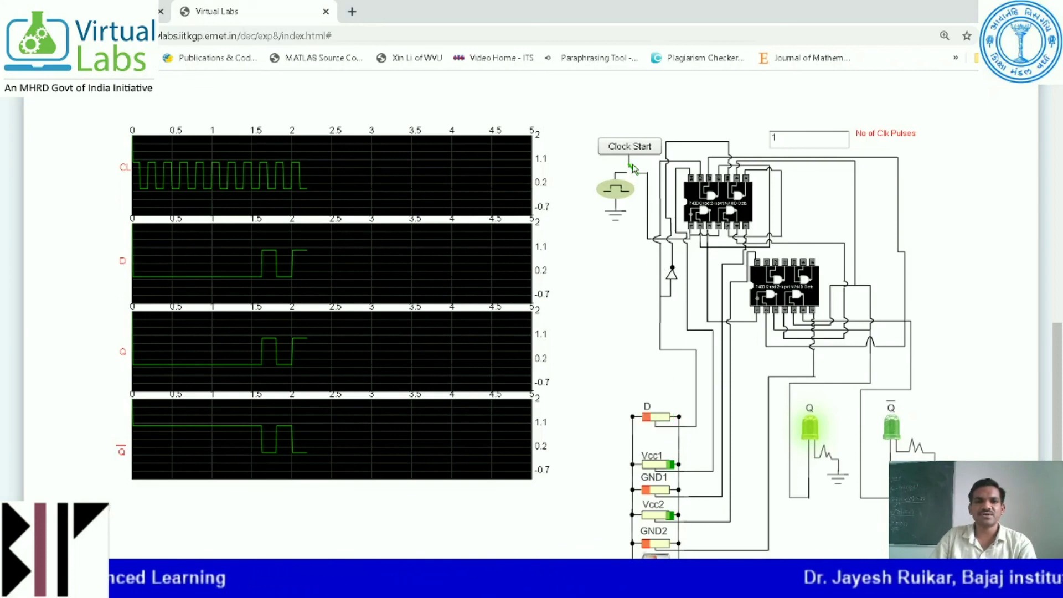
click(619, 148)
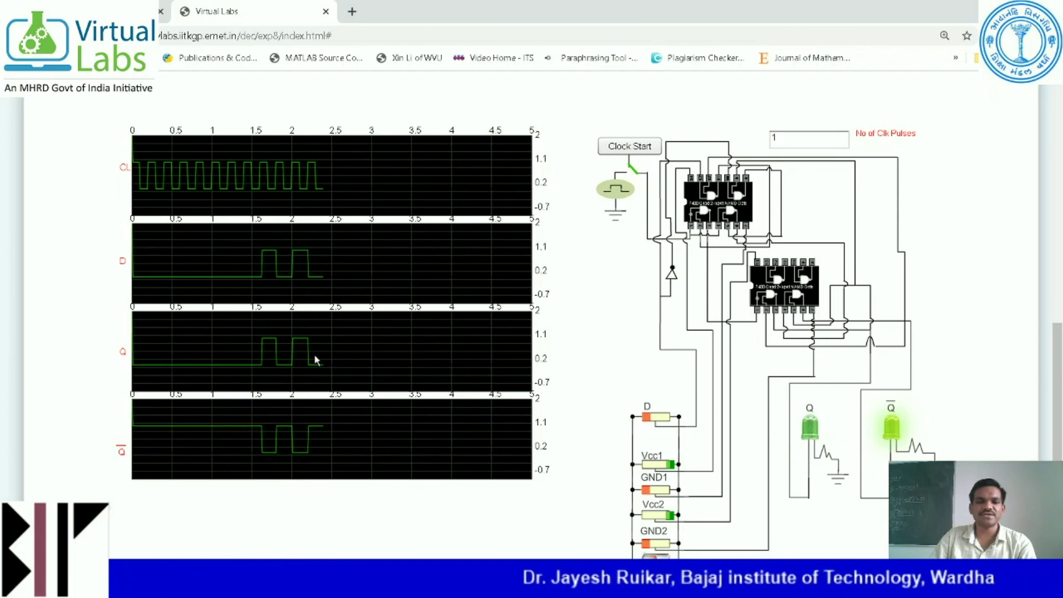
scroll(500, 344, down, 2)
scroll(511, 350, up, 3)
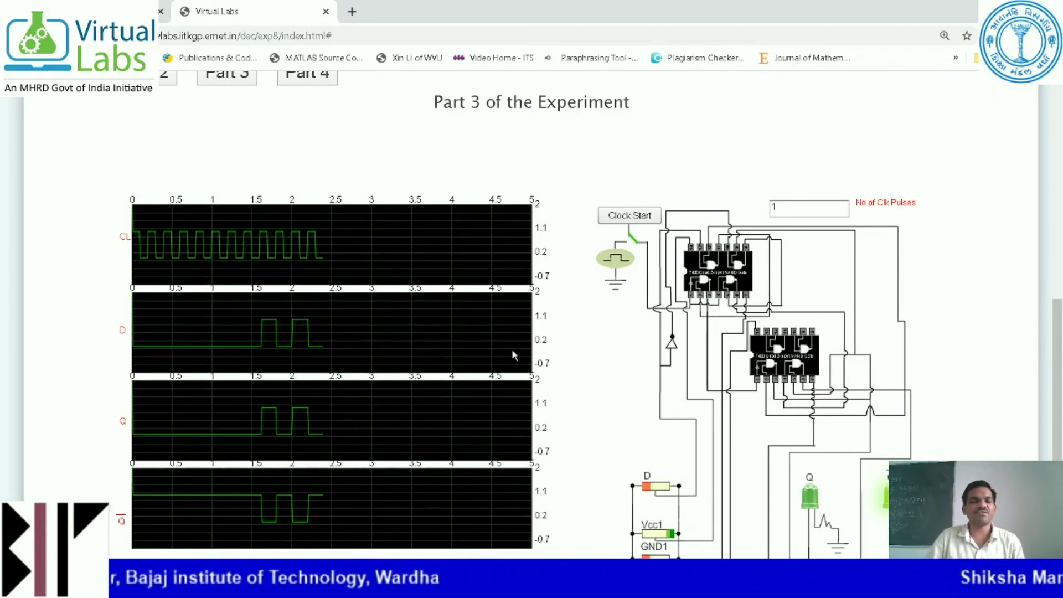
scroll(511, 354, down, 2)
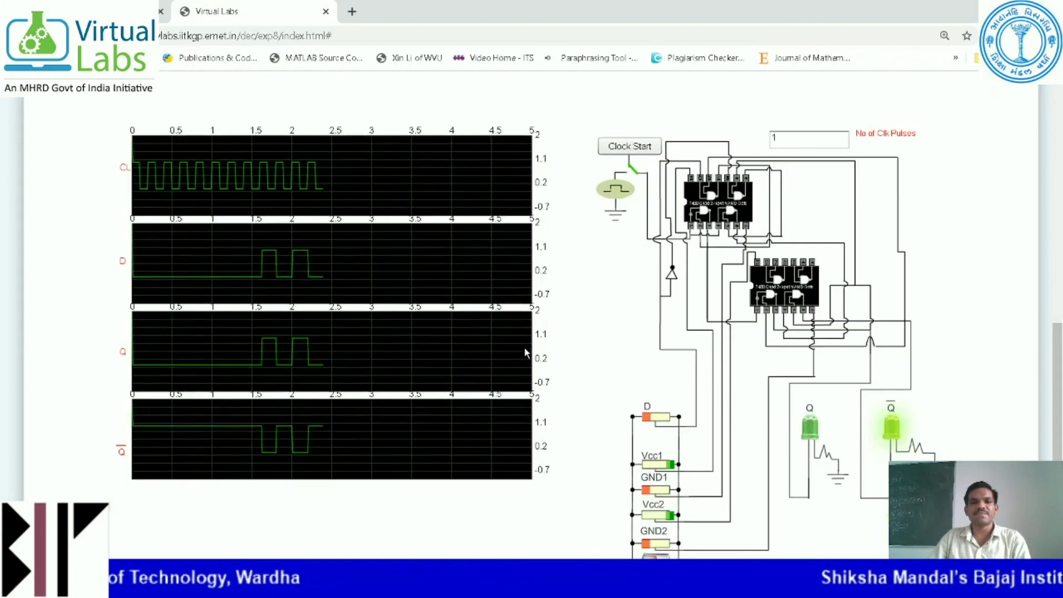
scroll(438, 351, up, 3)
scroll(429, 353, up, 1)
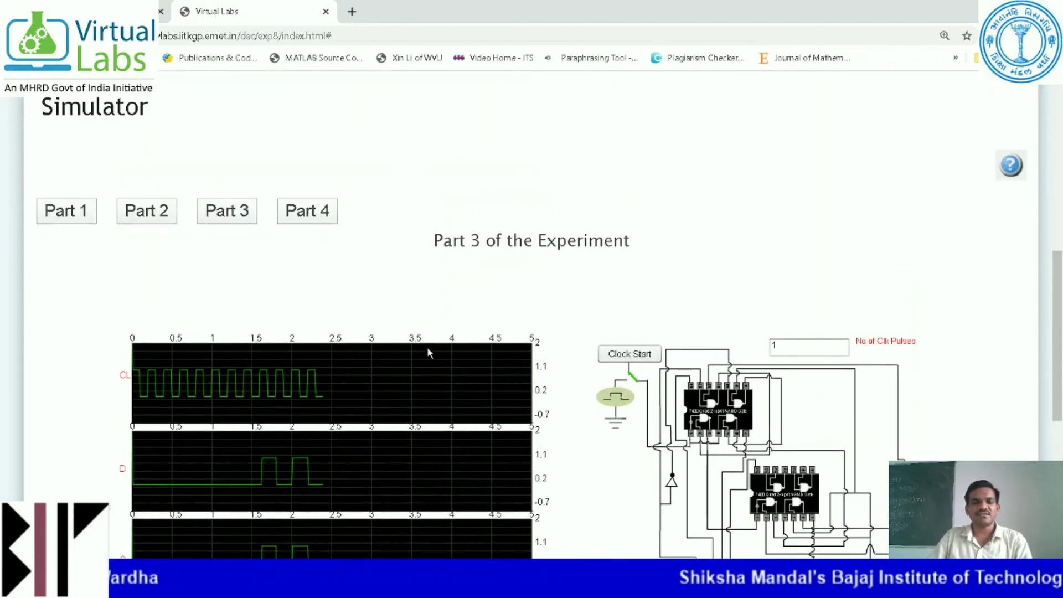